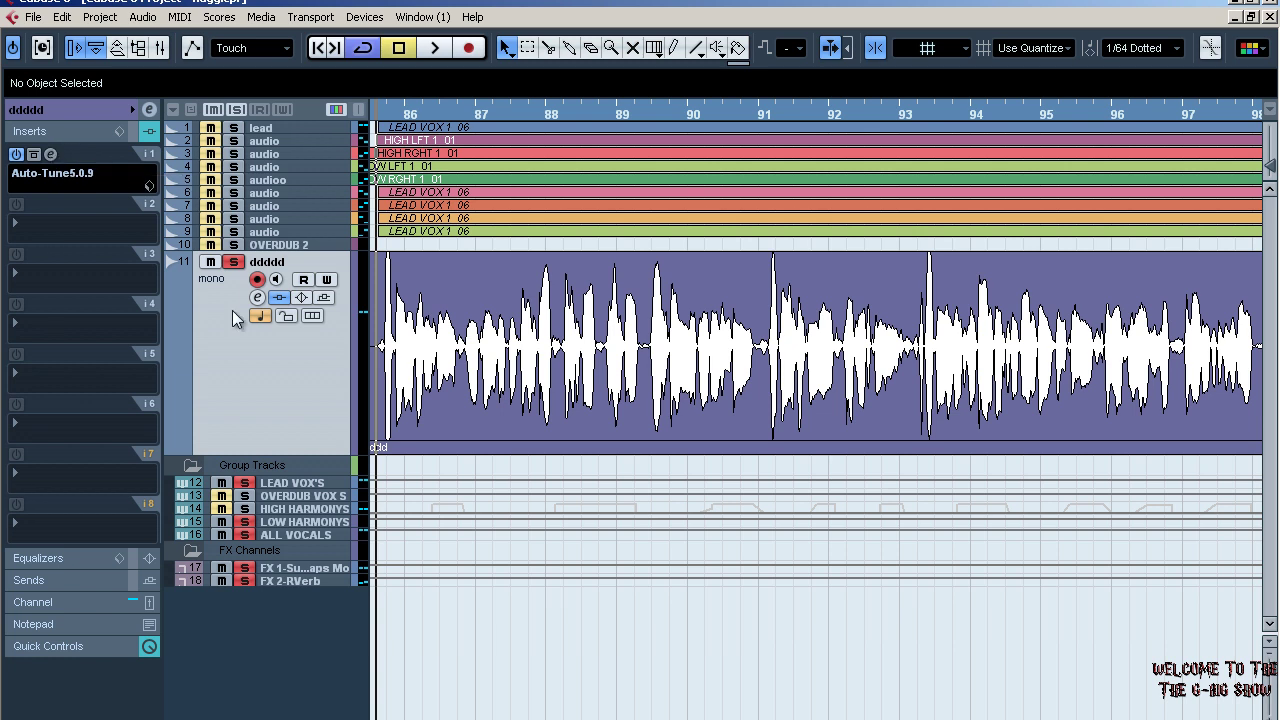
Play and stop the project, then open the Auto-Tune 5 editor on the ddddd track.
key("space")
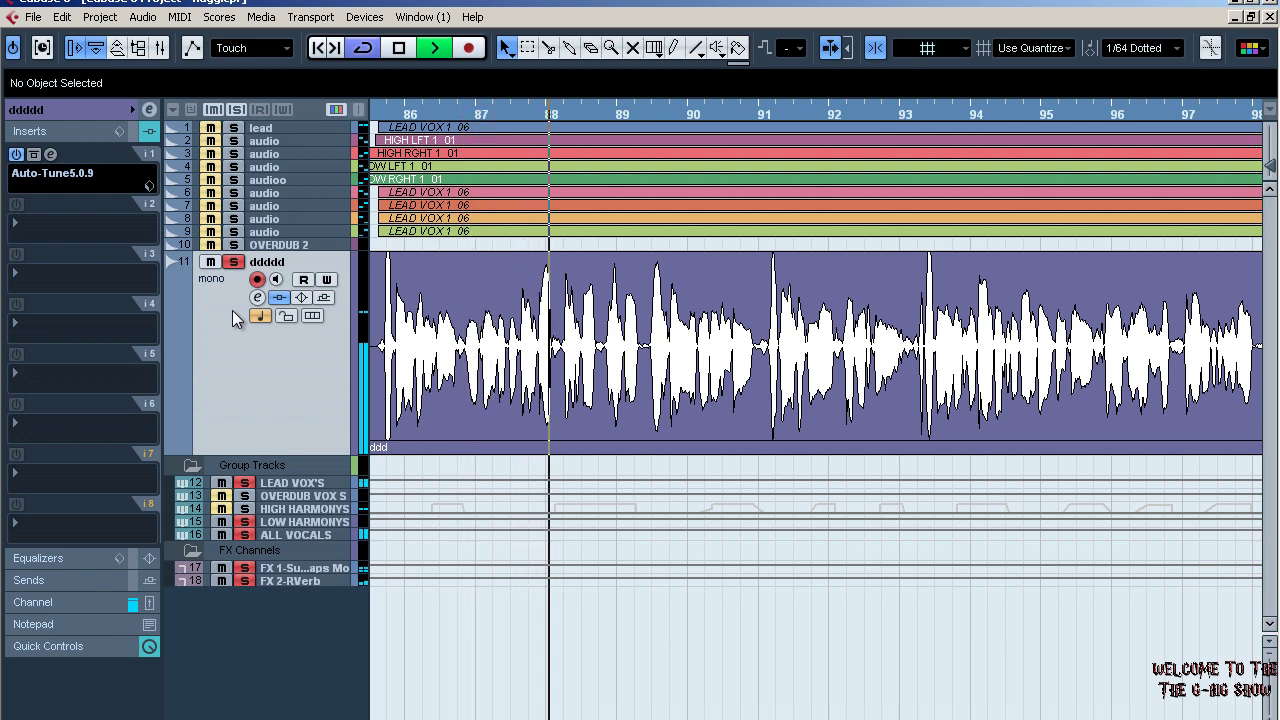
key("space")
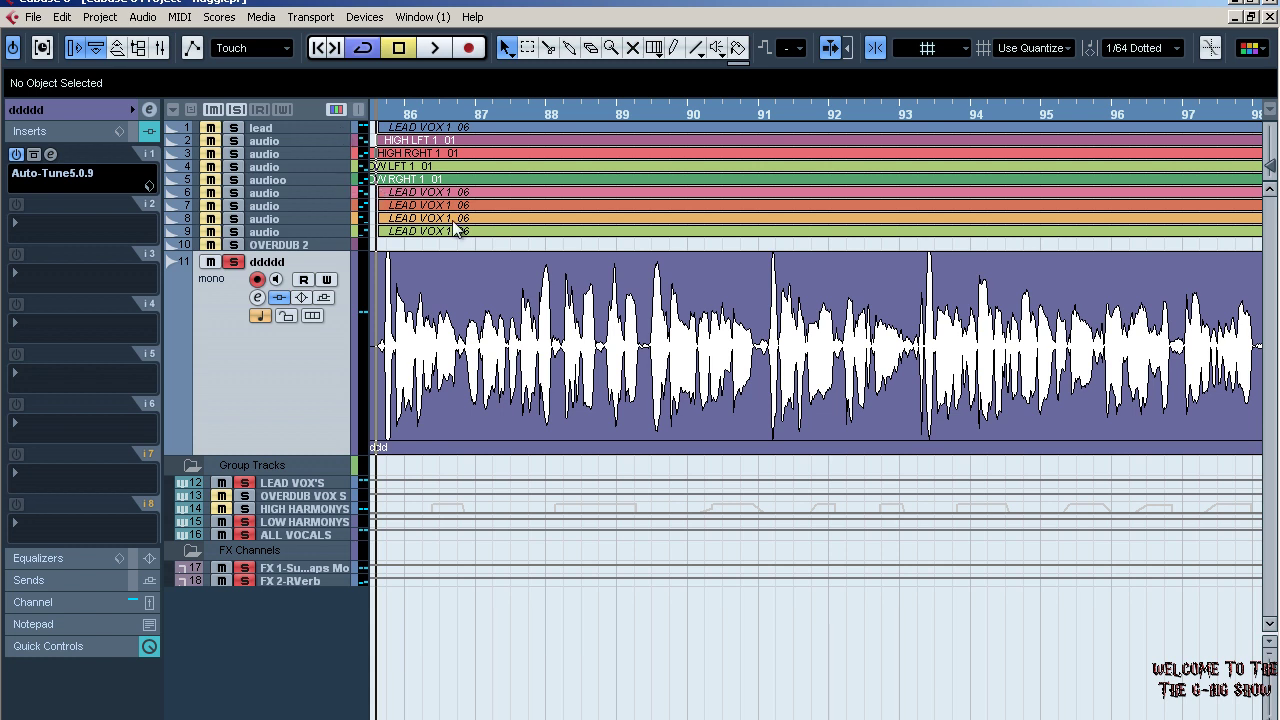
left_click(52, 155)
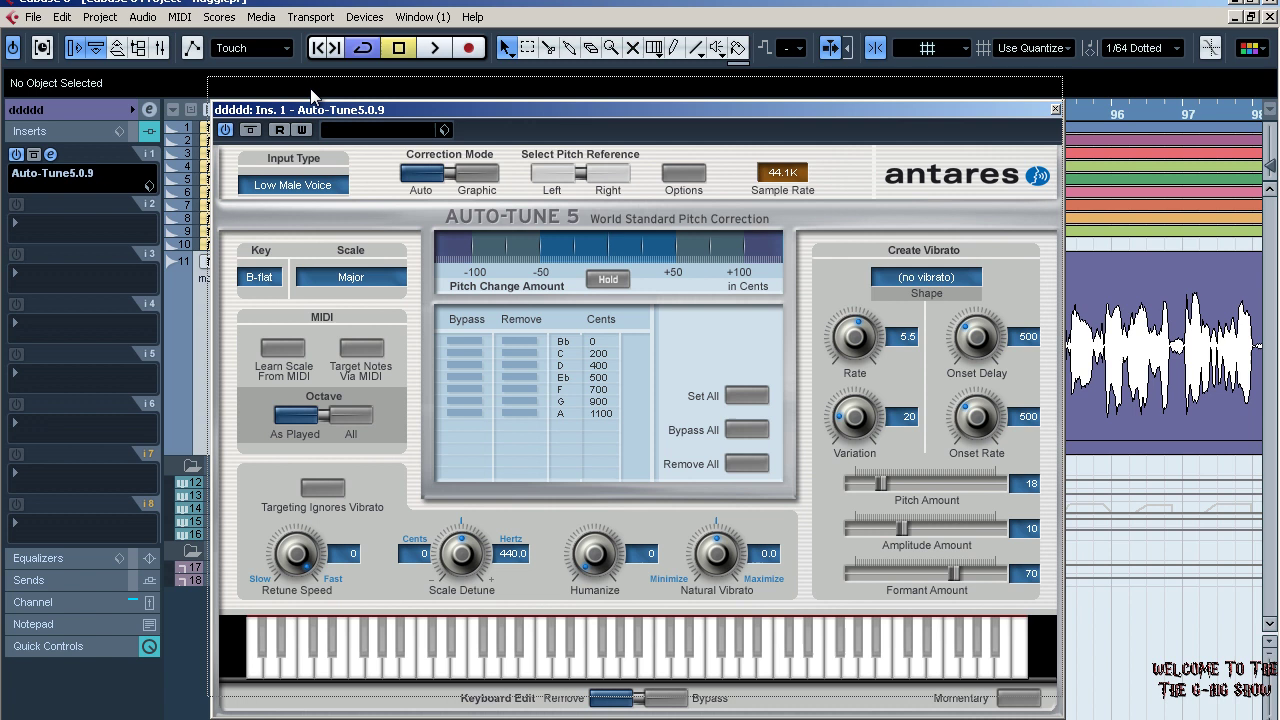
left_click_drag(318, 110, 314, 88)
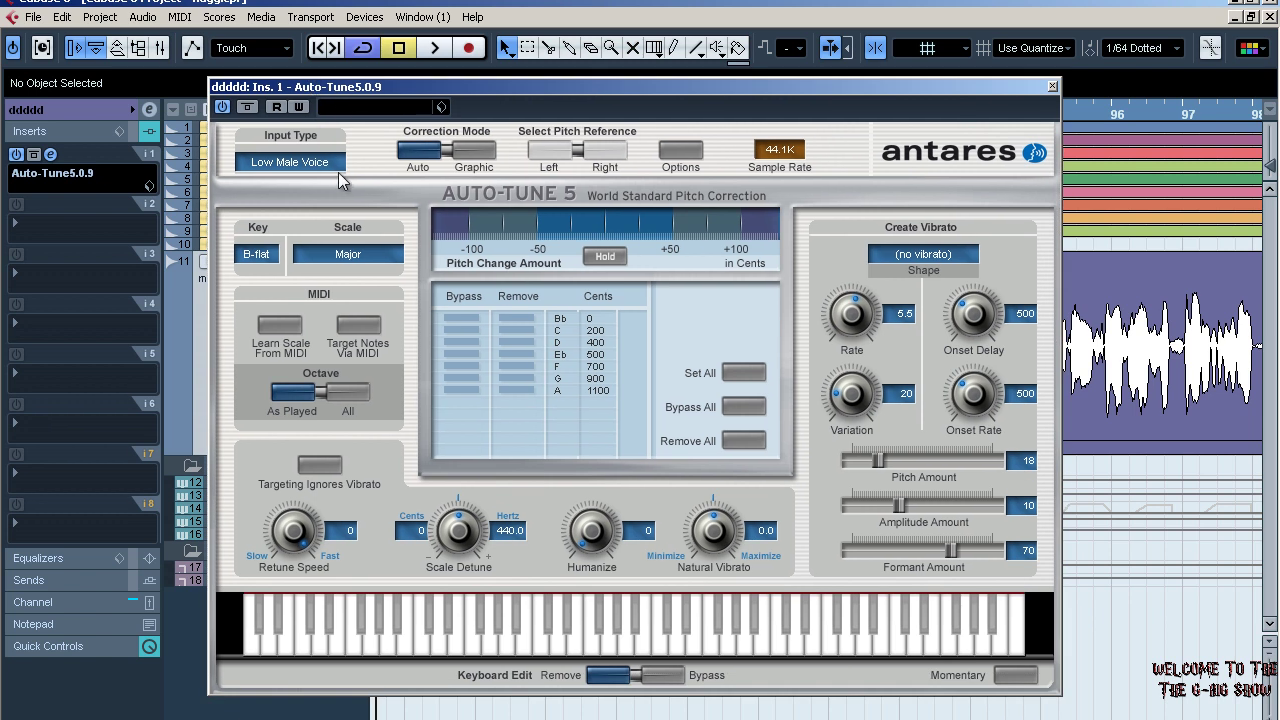
Keep Low Male Voice as Auto-Tune's input type.
left_click(285, 163)
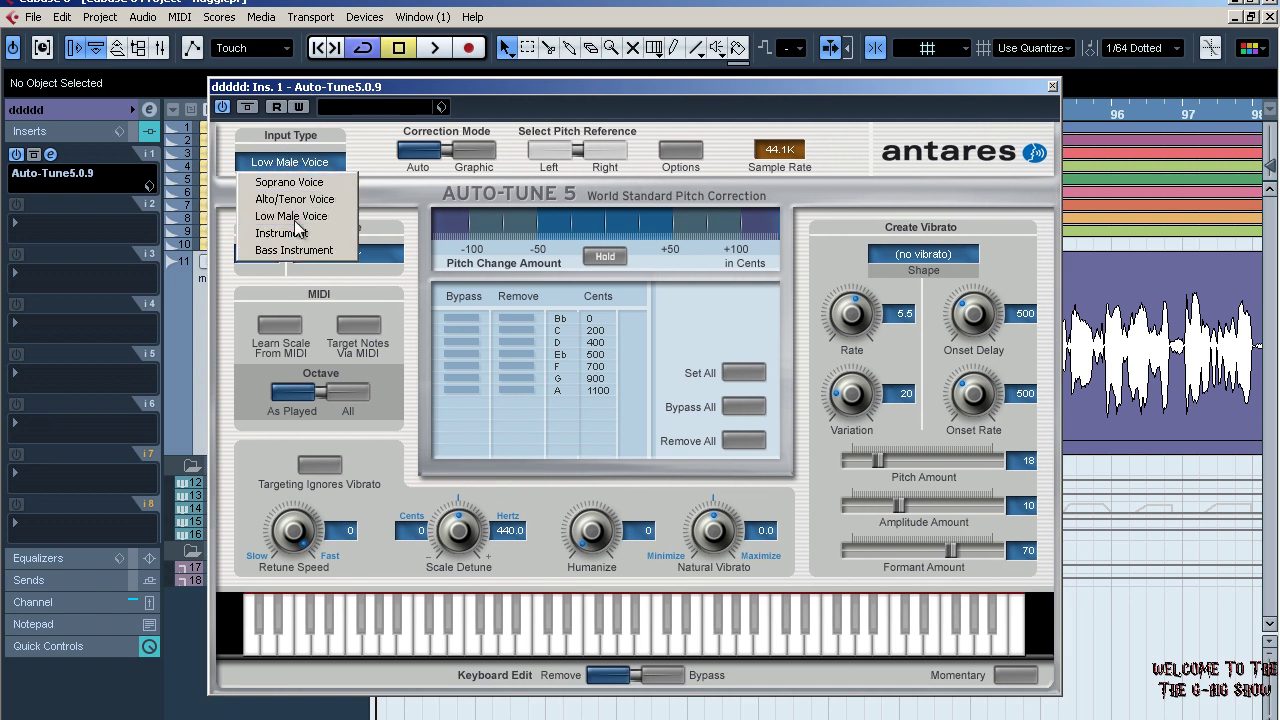
left_click(297, 218)
left_click(270, 163)
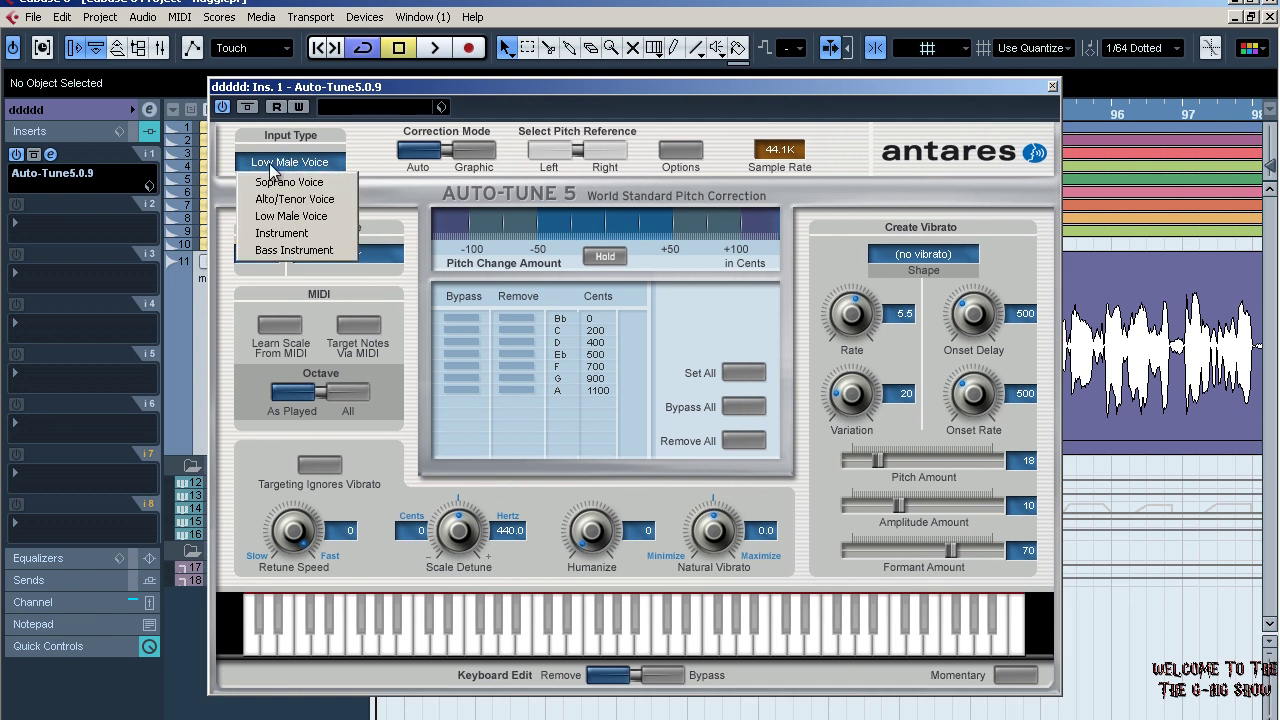
left_click(318, 224)
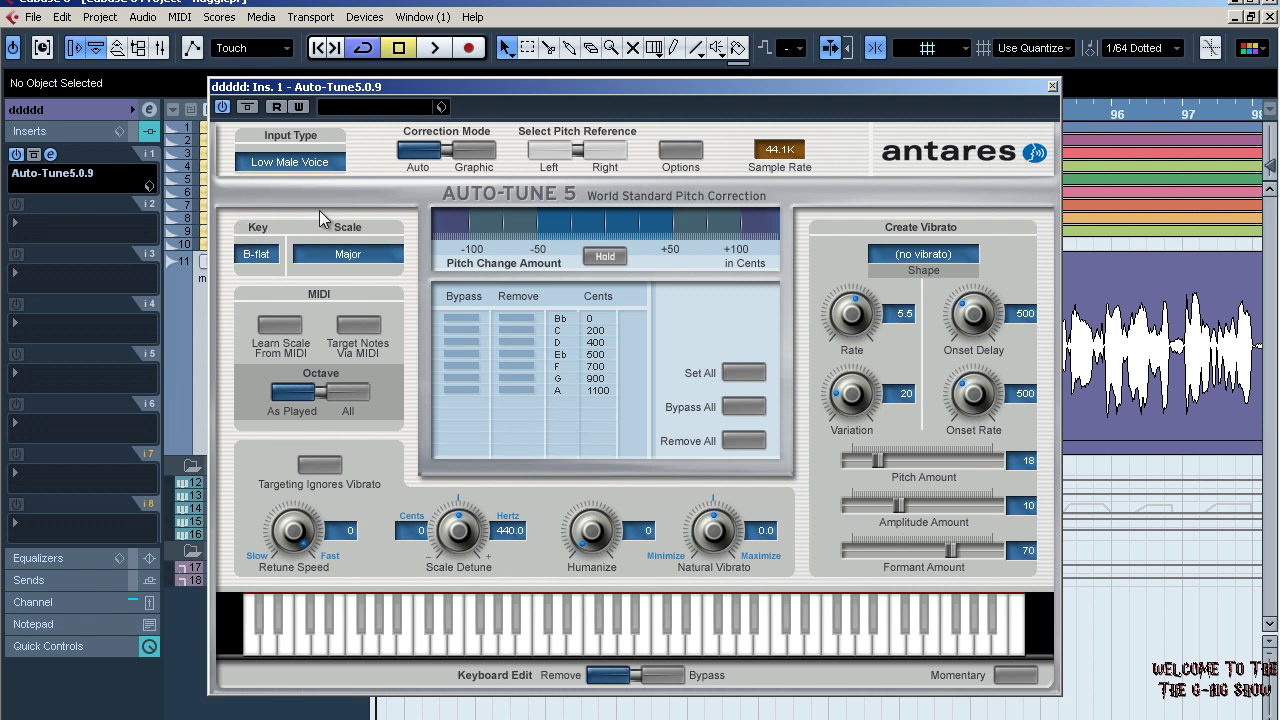
Keep B-flat as the key and Major as the scale.
left_click(262, 258)
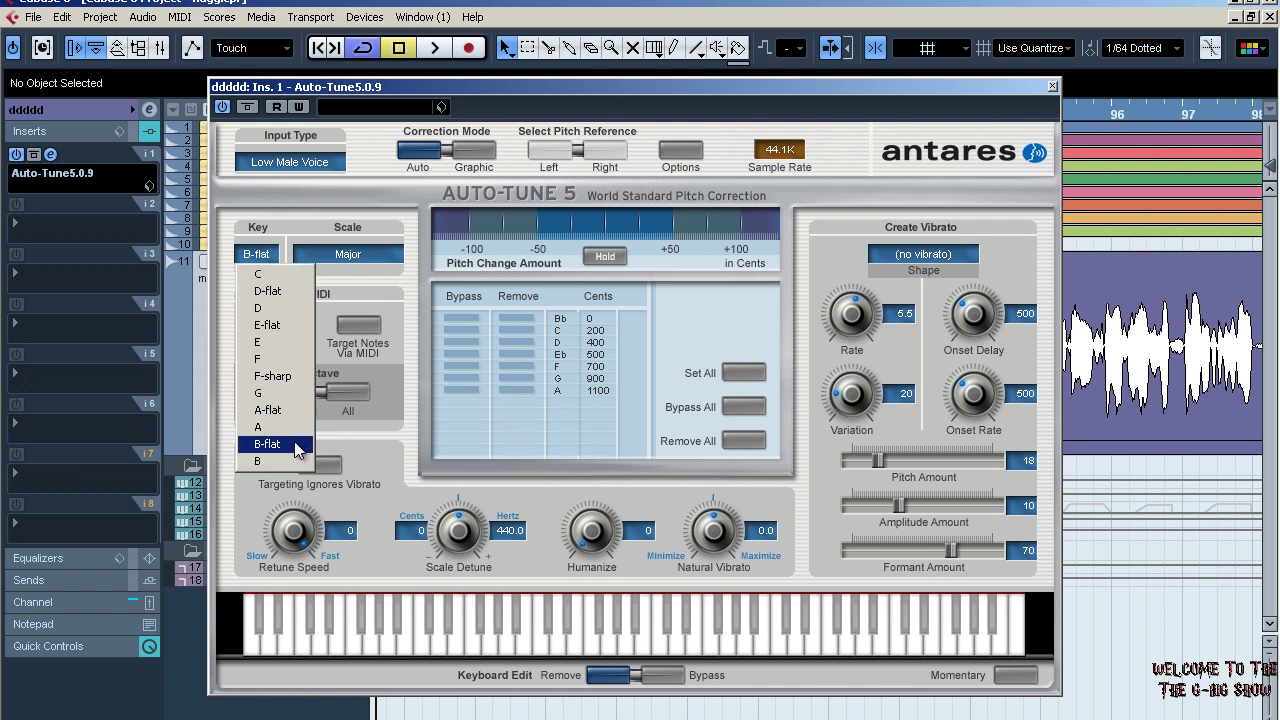
left_click(280, 443)
left_click(350, 258)
left_click(412, 263)
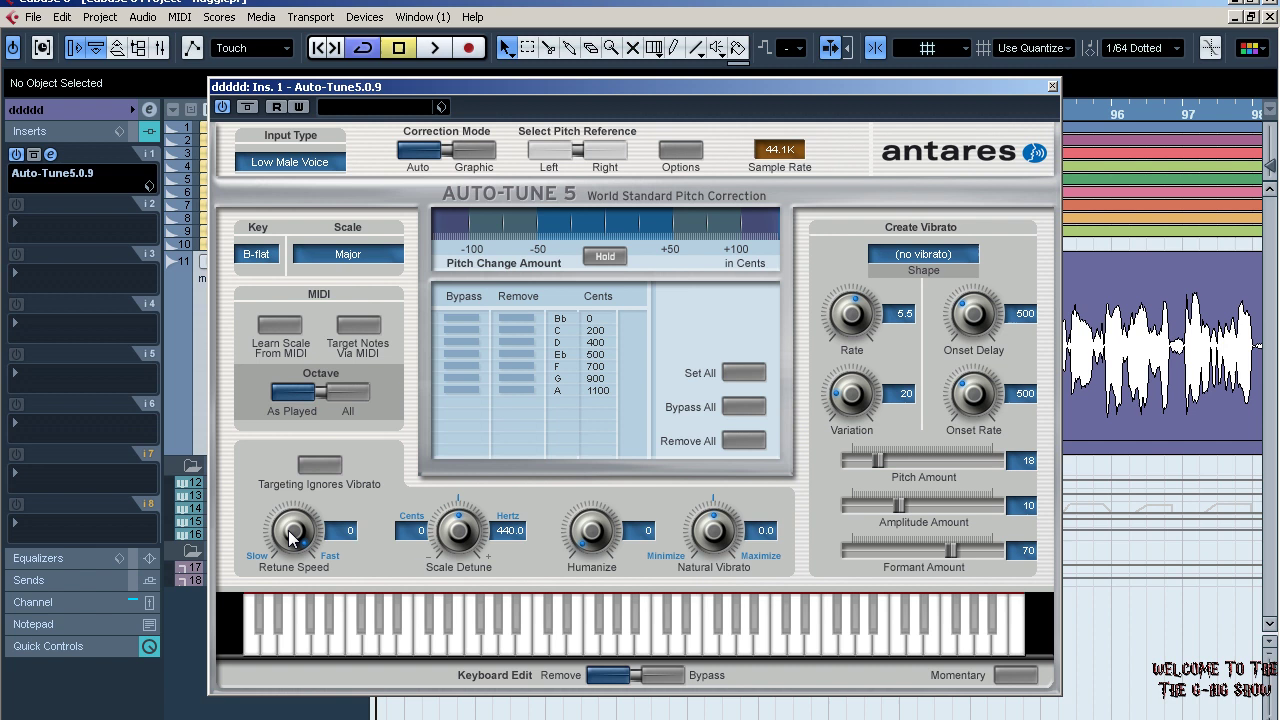
Try higher Retune Speed values and set pitch tracking to 24 in Auto-Tune's options.
left_click_drag(292, 538, 292, 512)
left_click(680, 156)
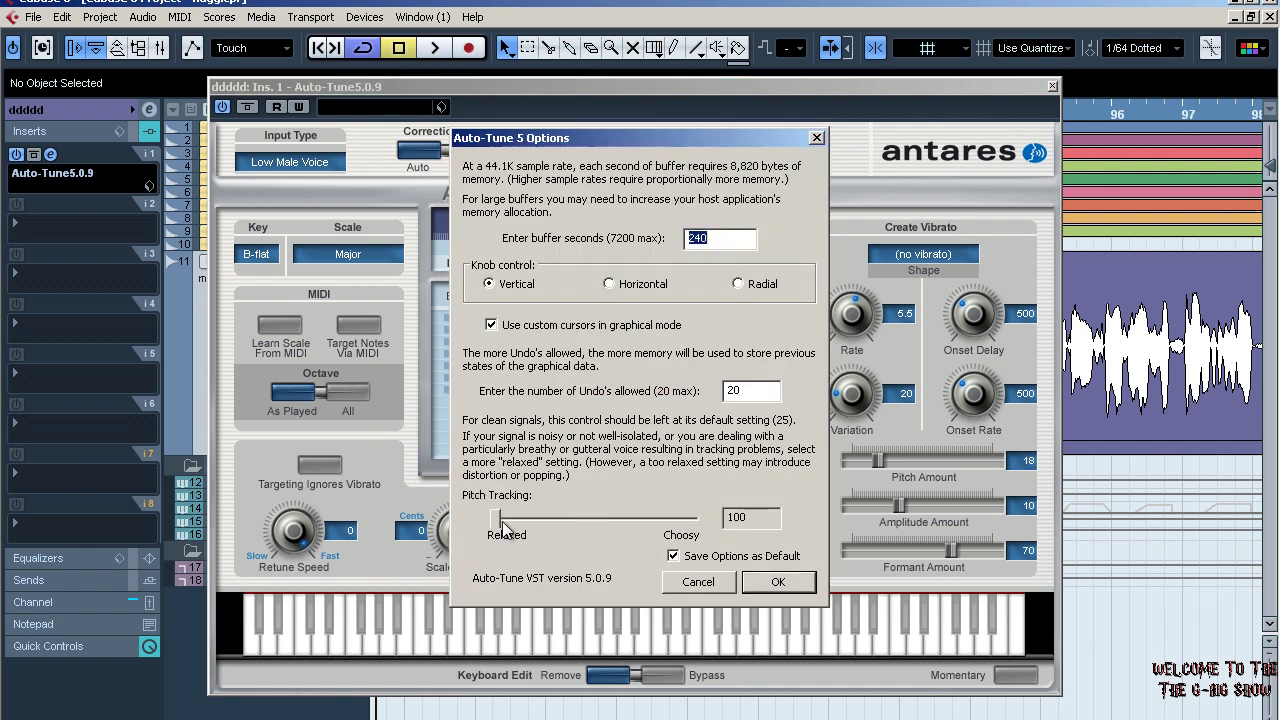
left_click_drag(506, 522, 369, 482)
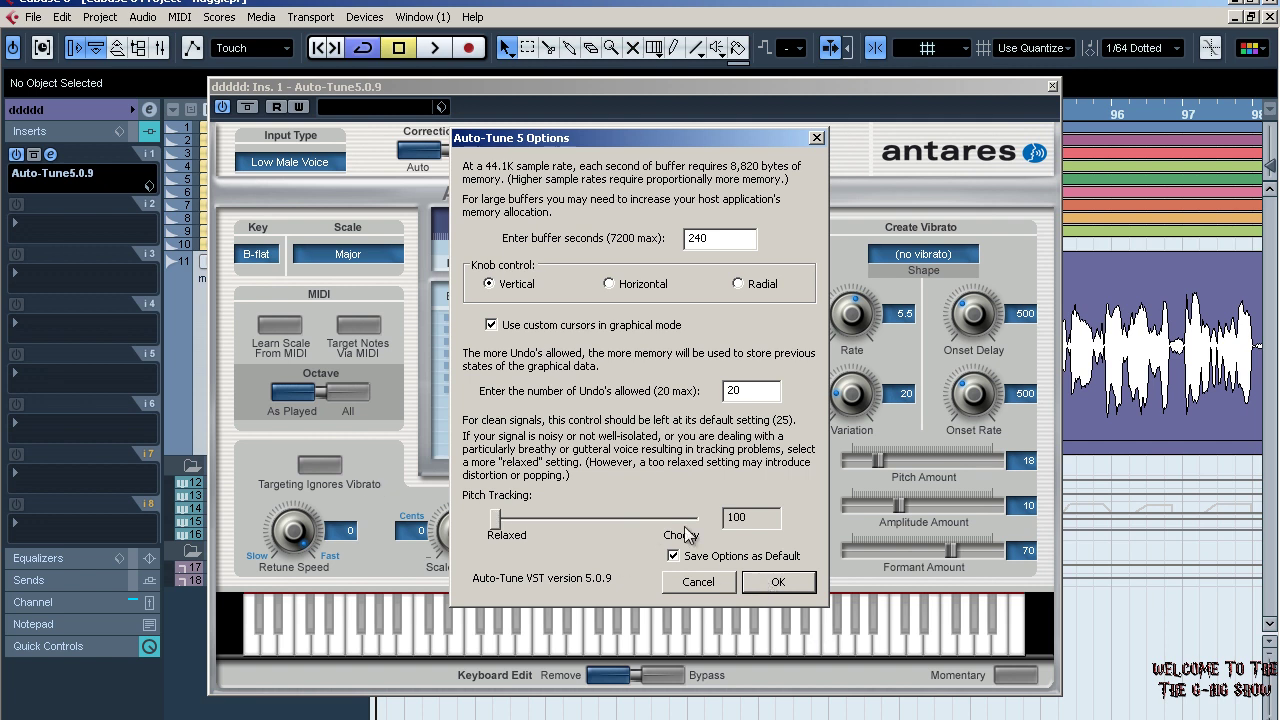
left_click(753, 586)
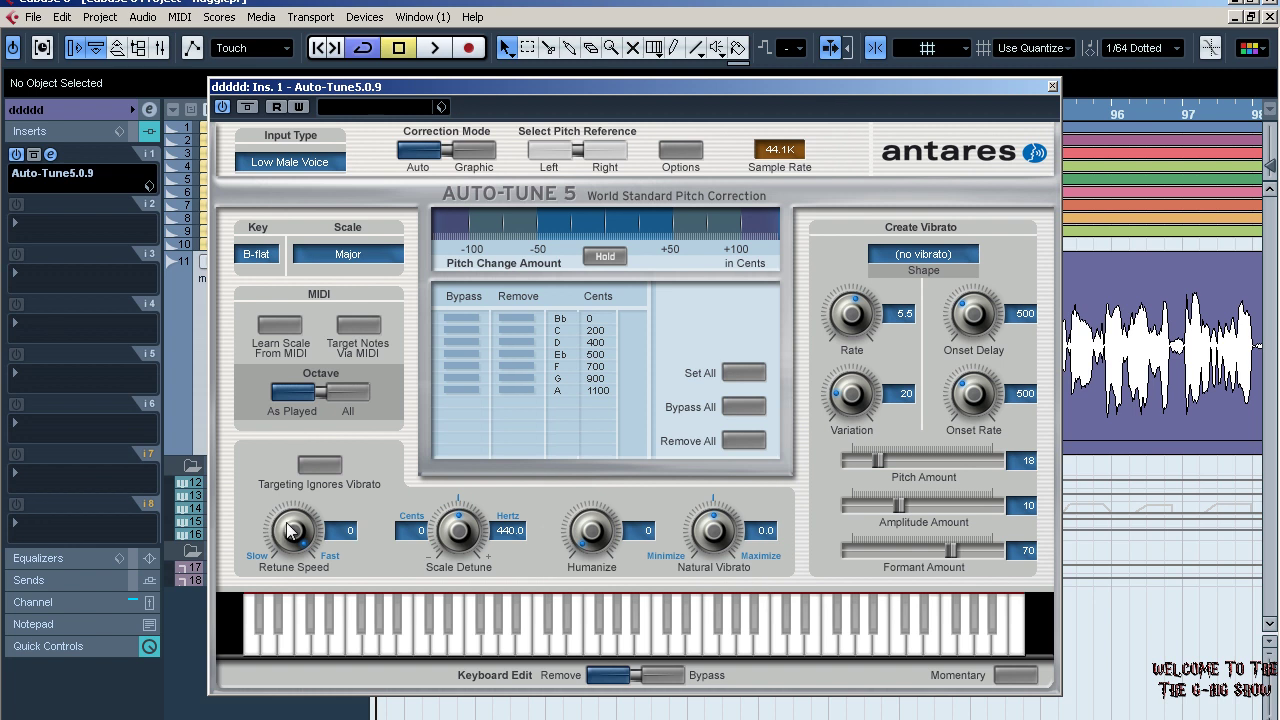
left_click_drag(294, 531, 281, 577)
left_click(682, 146)
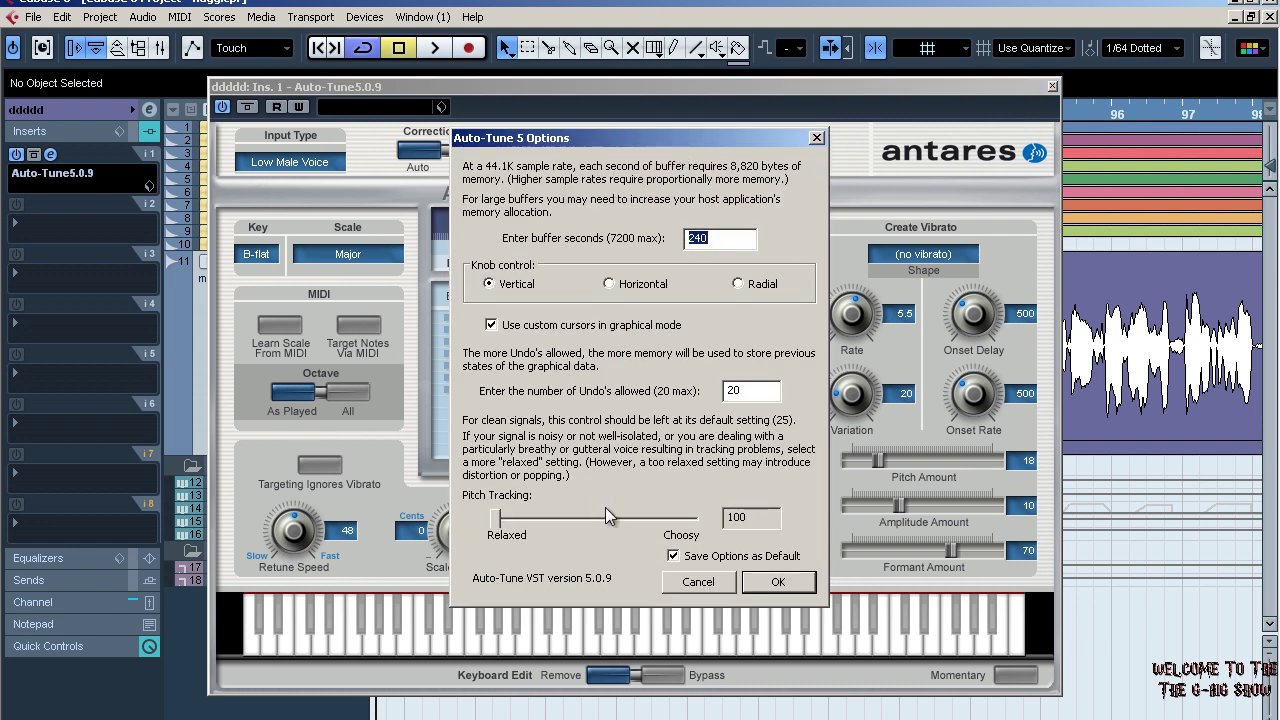
left_click_drag(605, 515, 647, 518)
left_click(808, 584)
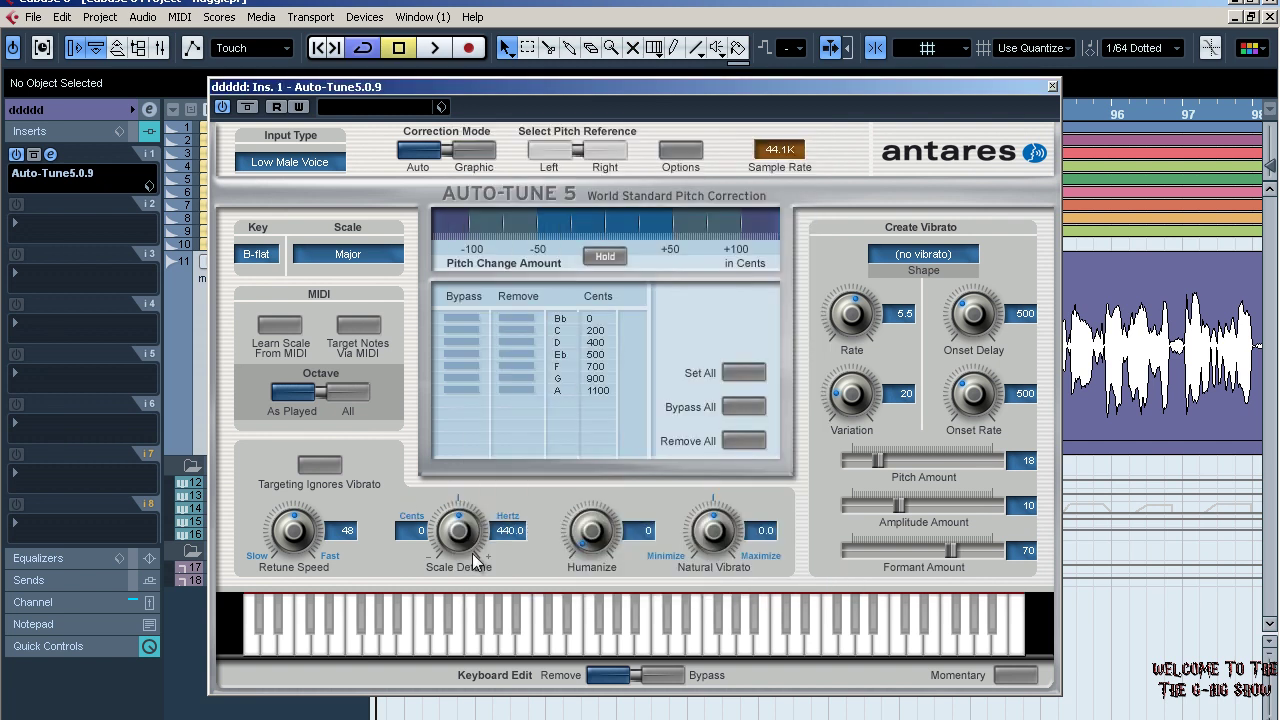
Return Retune Speed and Humanize to 0.
left_click(286, 545)
left_click_drag(593, 540, 593, 450)
left_click_drag(591, 530, 633, 718)
Play the corrected vocal twice to audition Auto-Tune, then close the Auto-Tune window.
key("space")
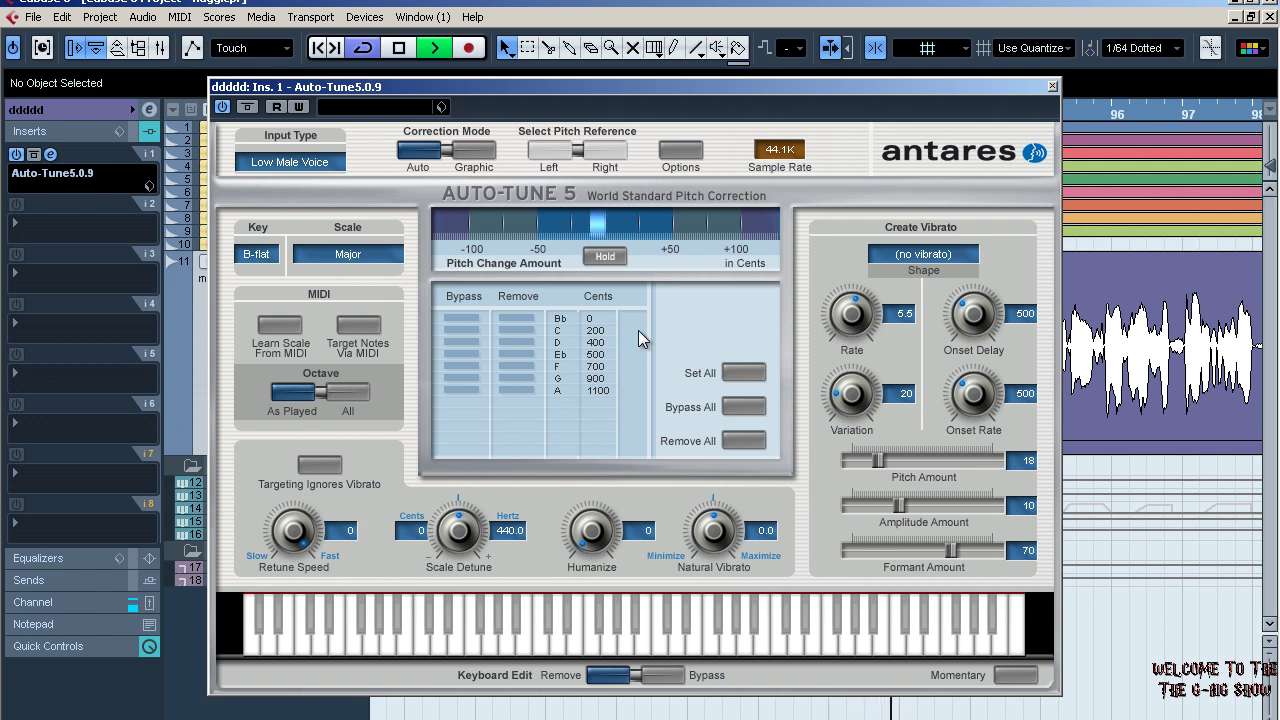
key("space")
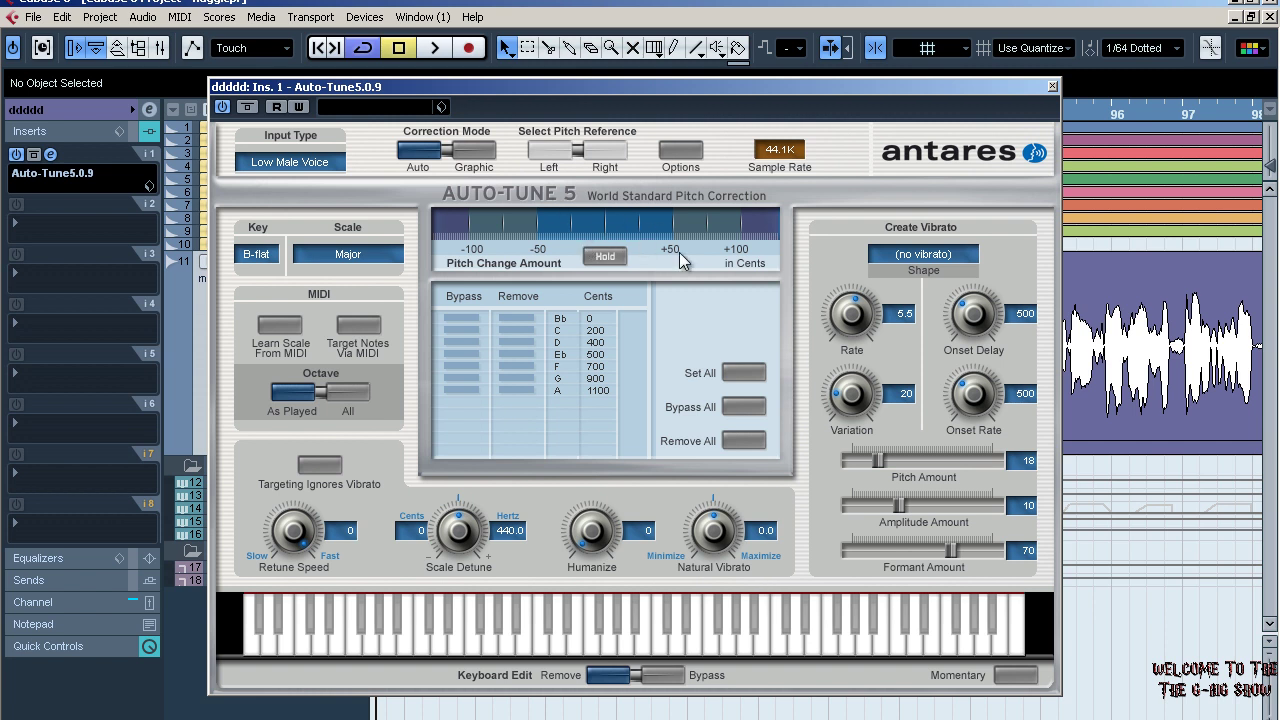
left_click(51, 155)
left_click(51, 155)
key("space")
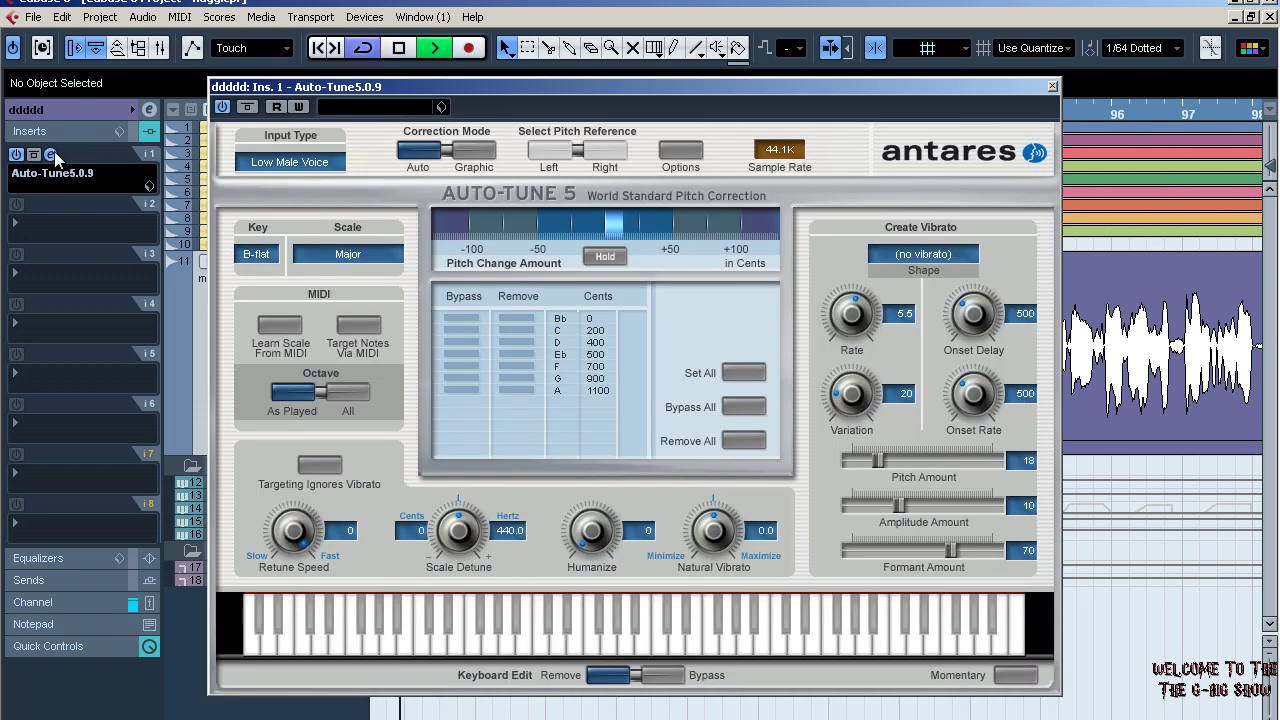
key("space")
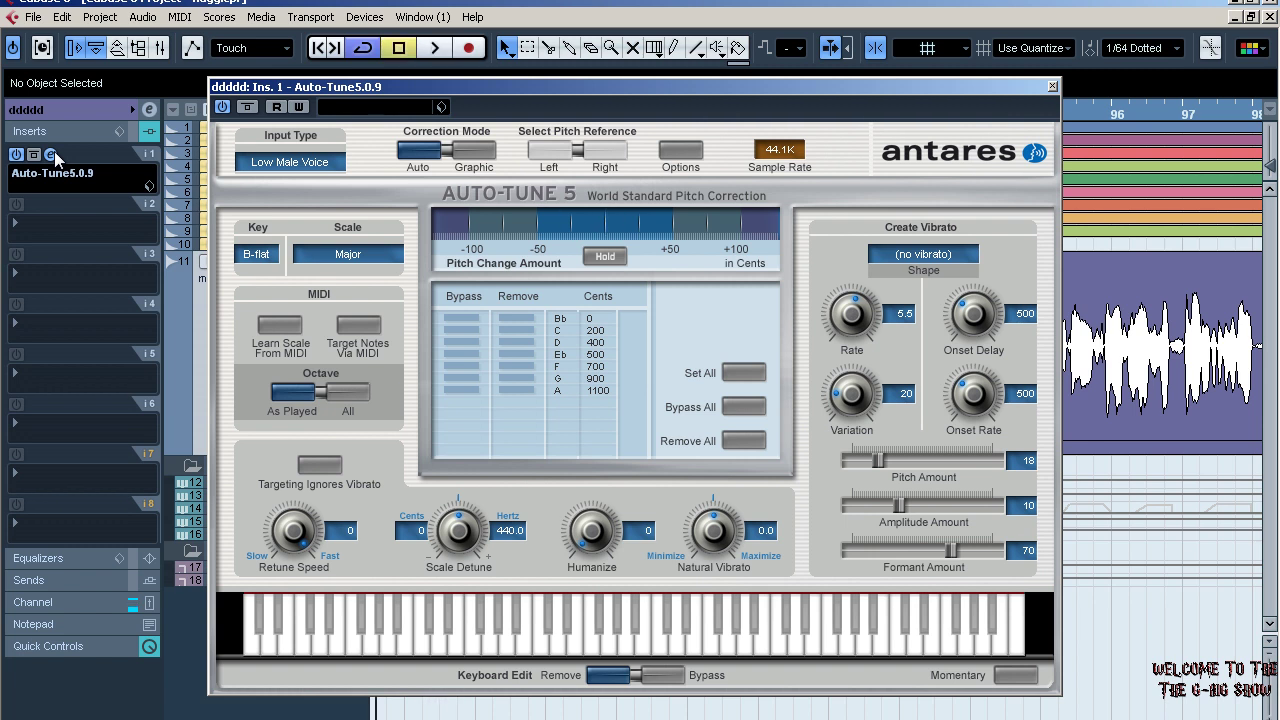
left_click(51, 155)
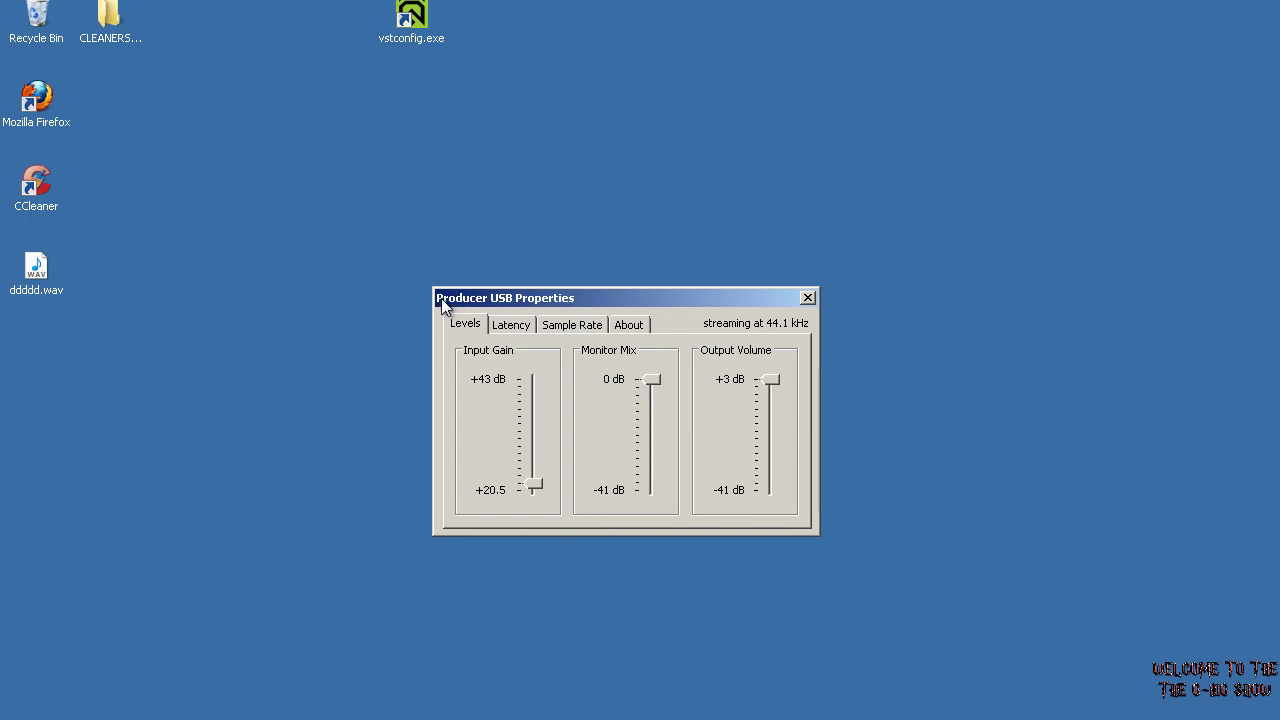
Close Producer USB Properties and drag the vstconfig.exe shortcut to the desktop centre.
left_click(807, 297)
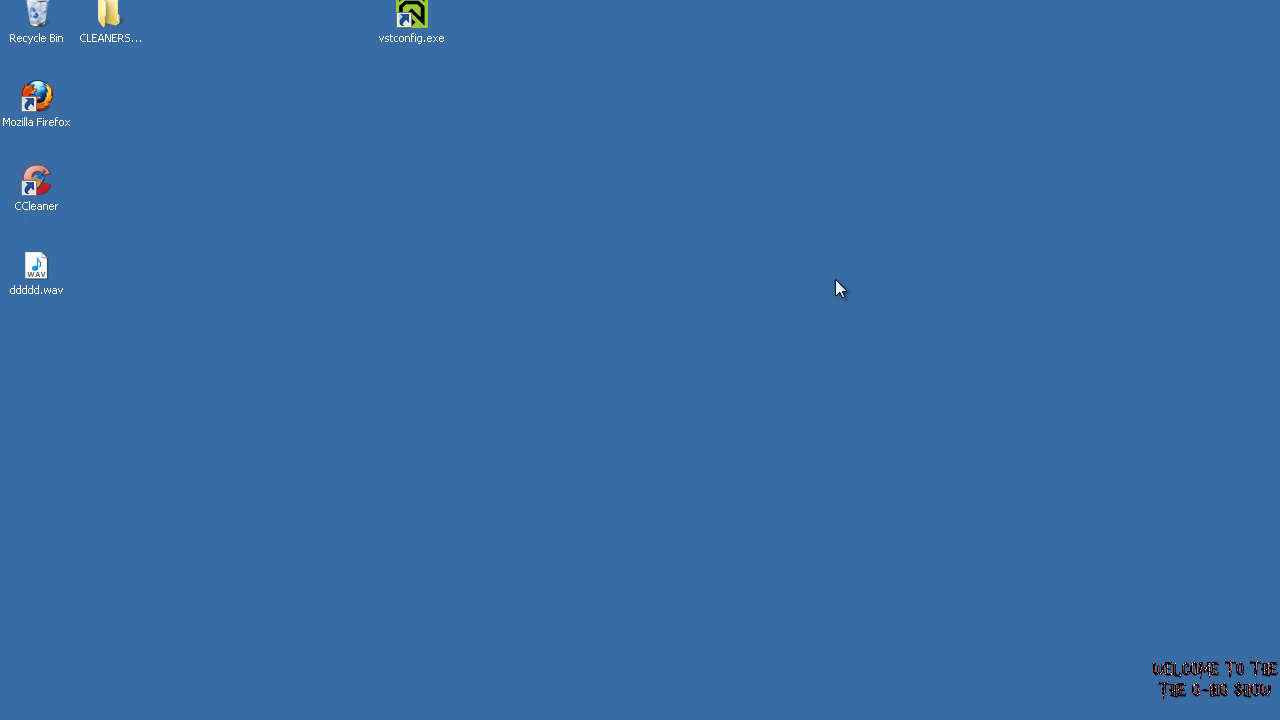
left_click_drag(411, 15, 546, 289)
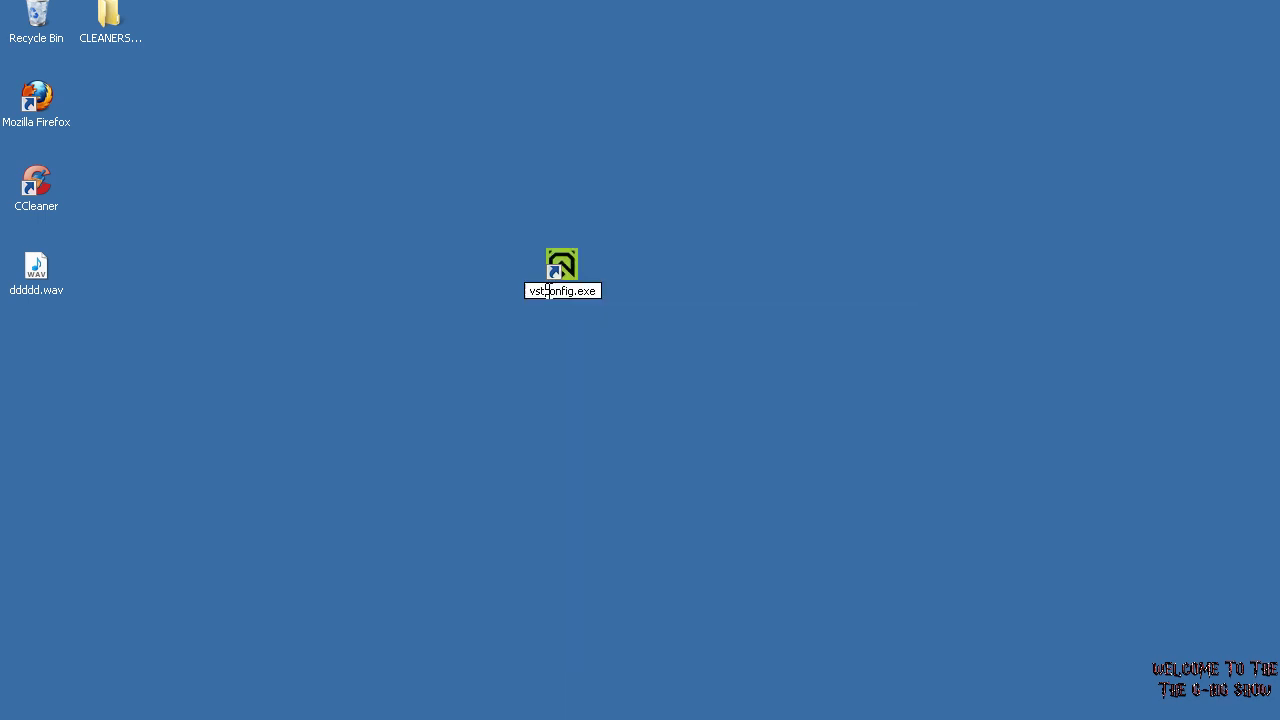
Launch vstconfig.exe and quit Cubase without saving, deleting its new recording files.
left_click(557, 264)
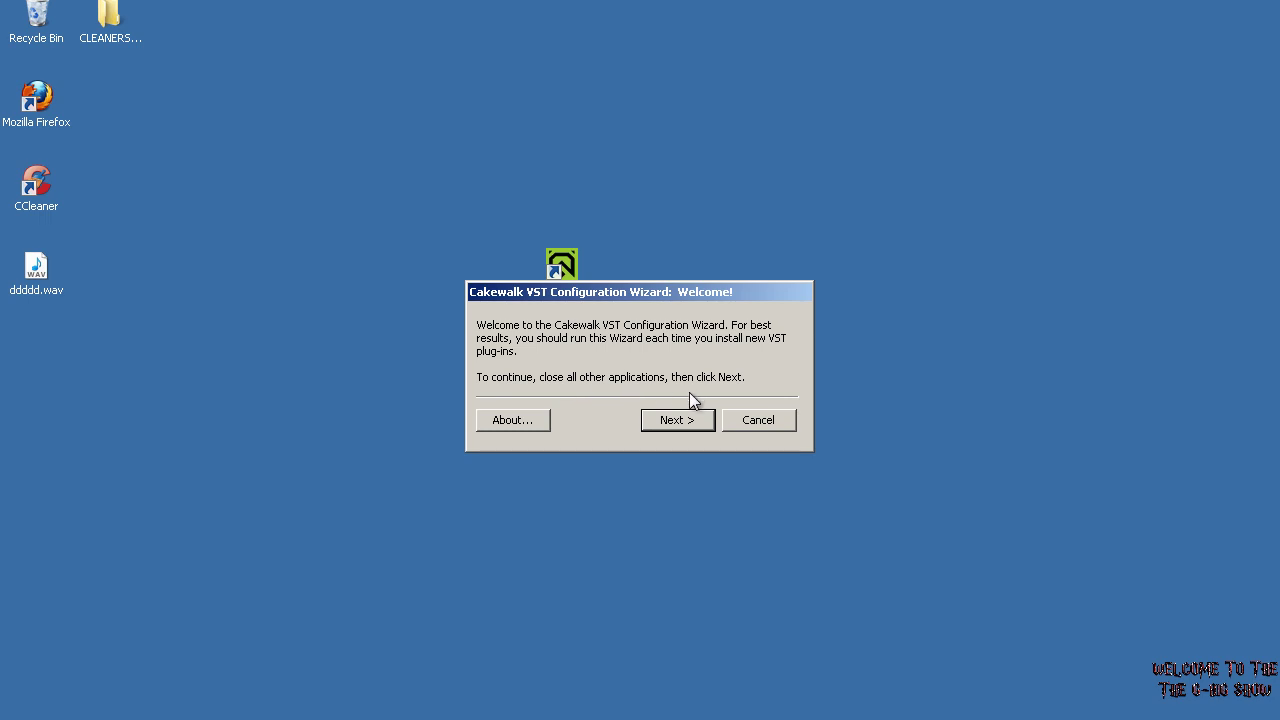
left_click(139, 94)
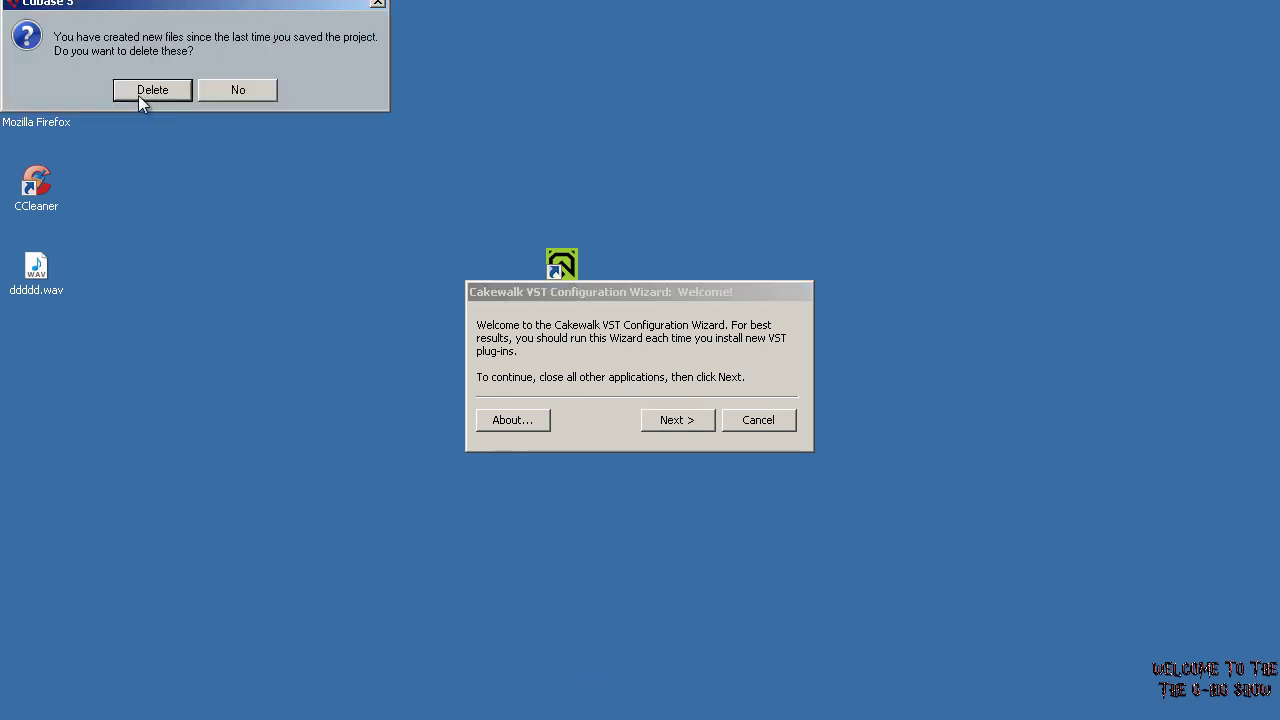
left_click(143, 94)
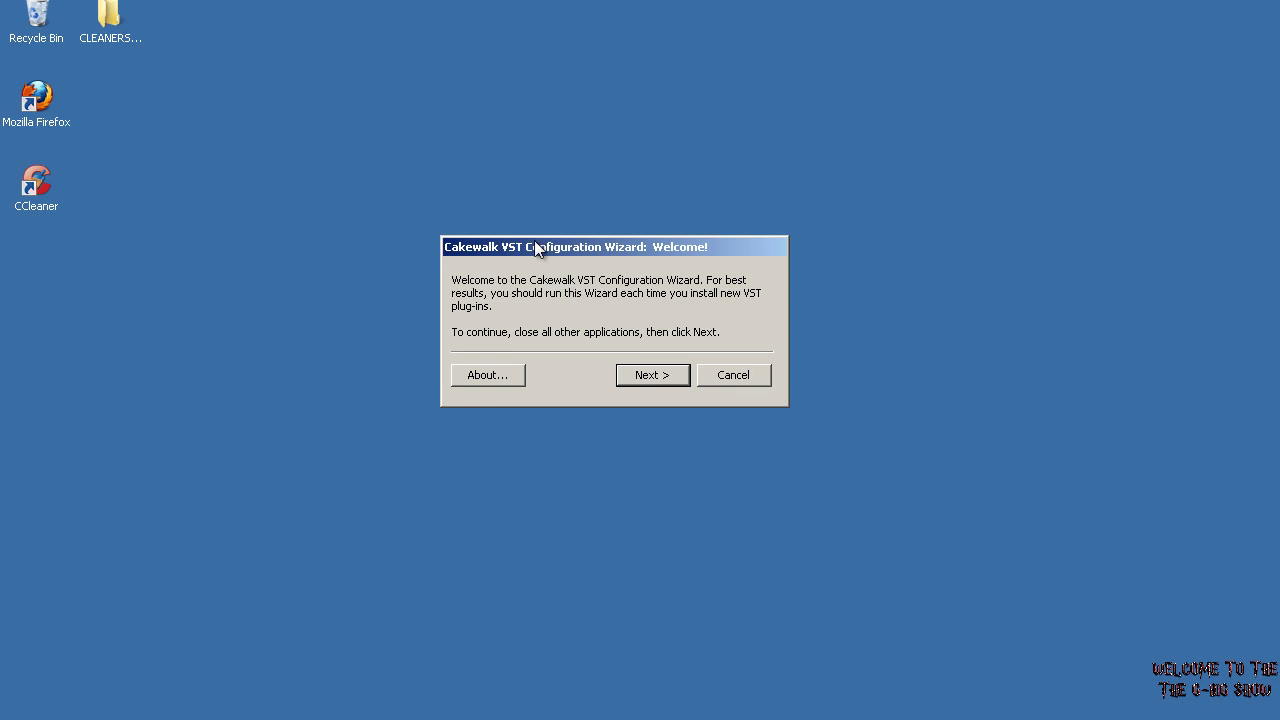
Add no new folders, keep c:\program files\vstplugins as the search path, and start the scan.
left_click(650, 374)
left_click(497, 381)
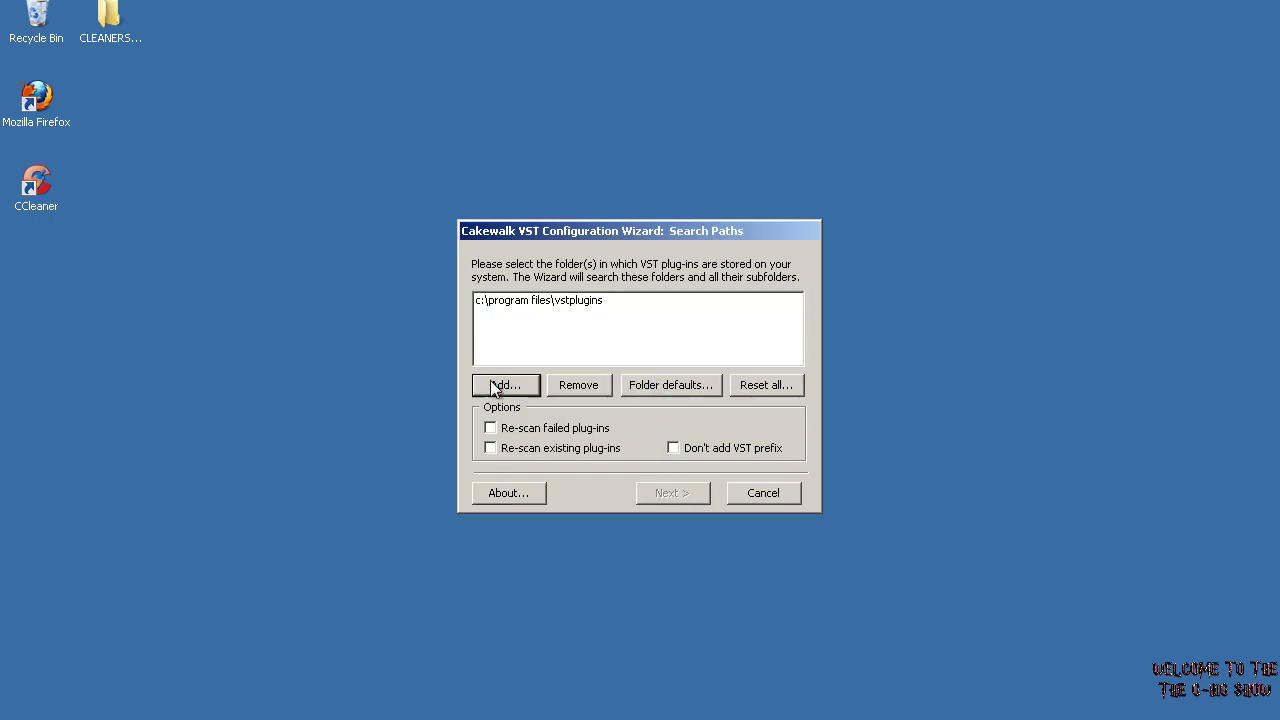
left_click(733, 509)
left_click(543, 302)
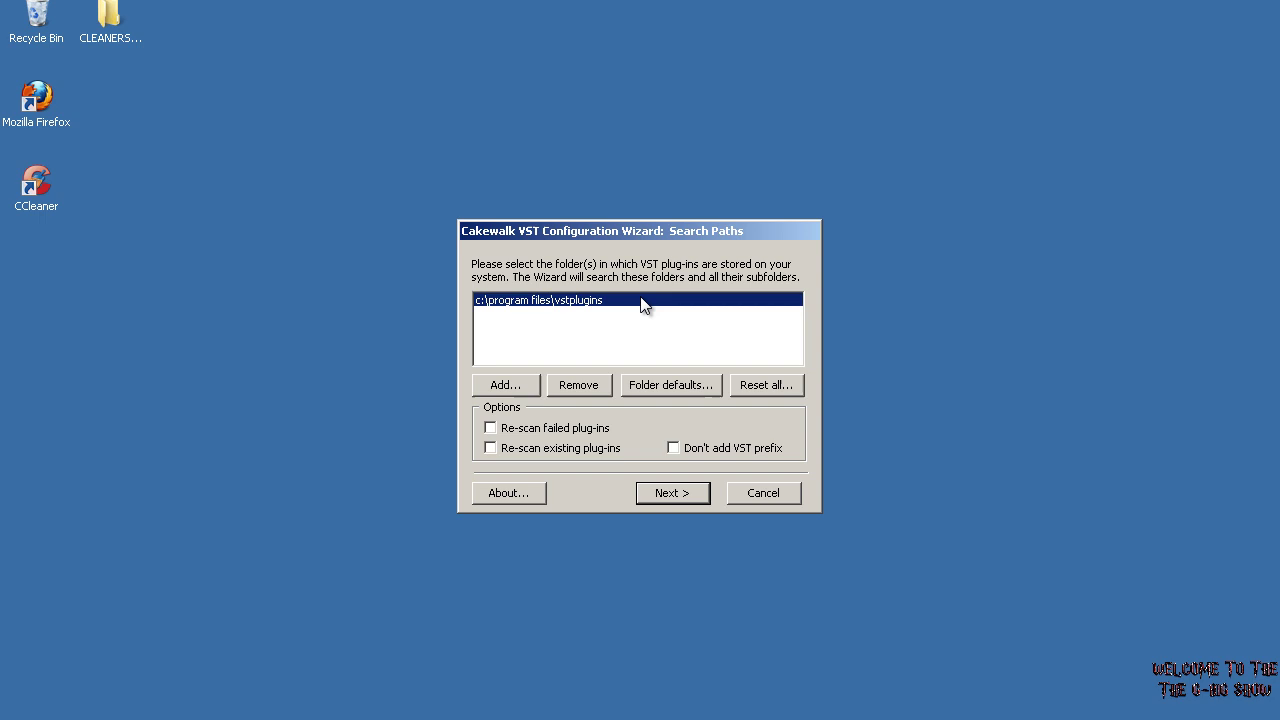
left_click(513, 393)
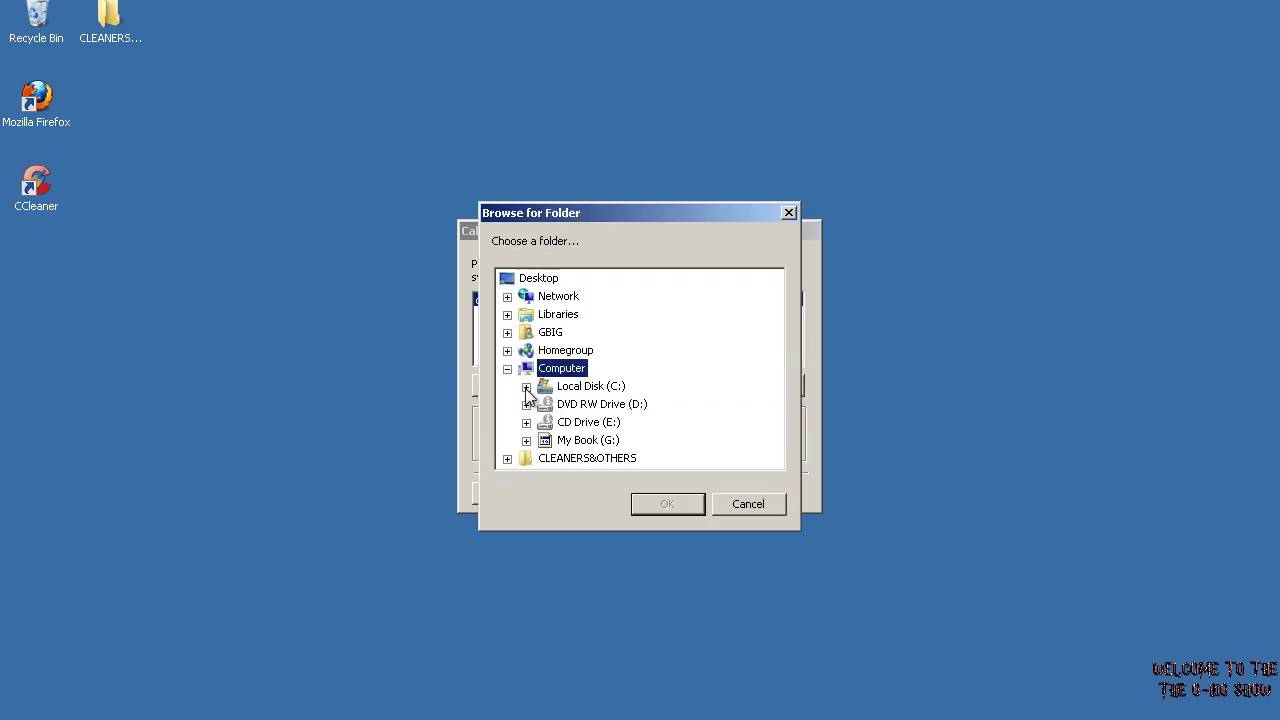
left_click(736, 512)
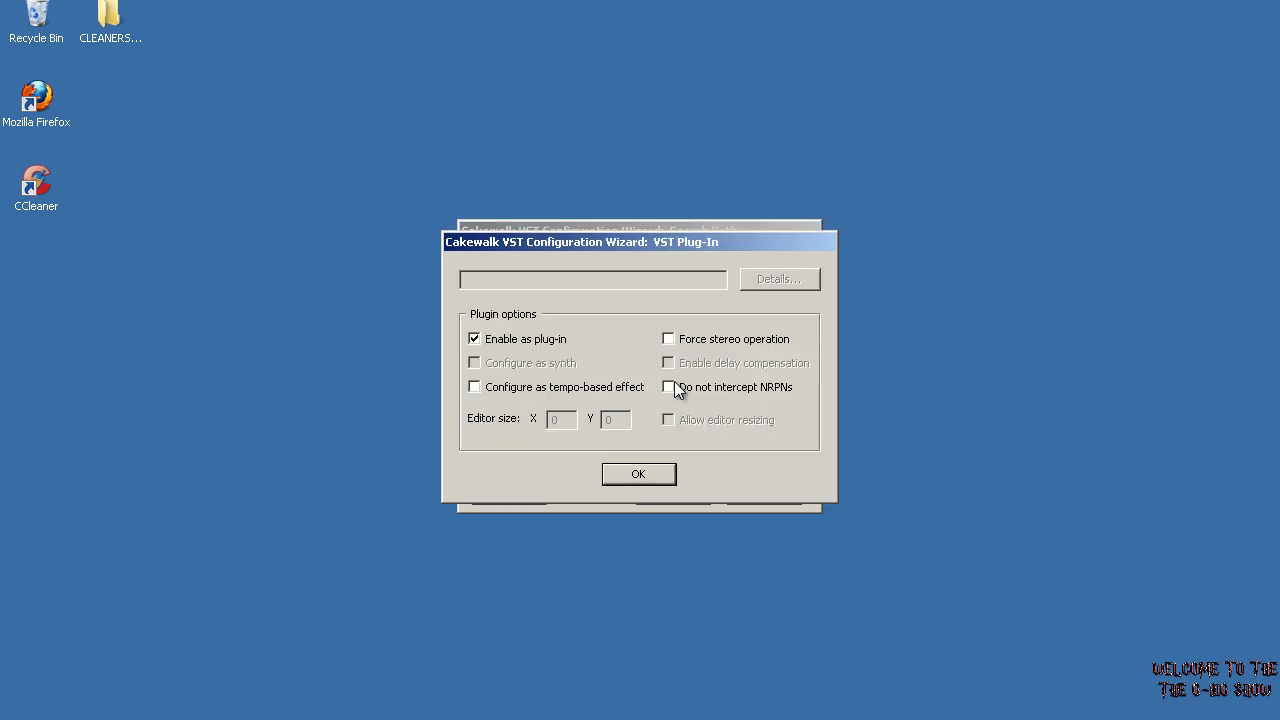
key("Return")
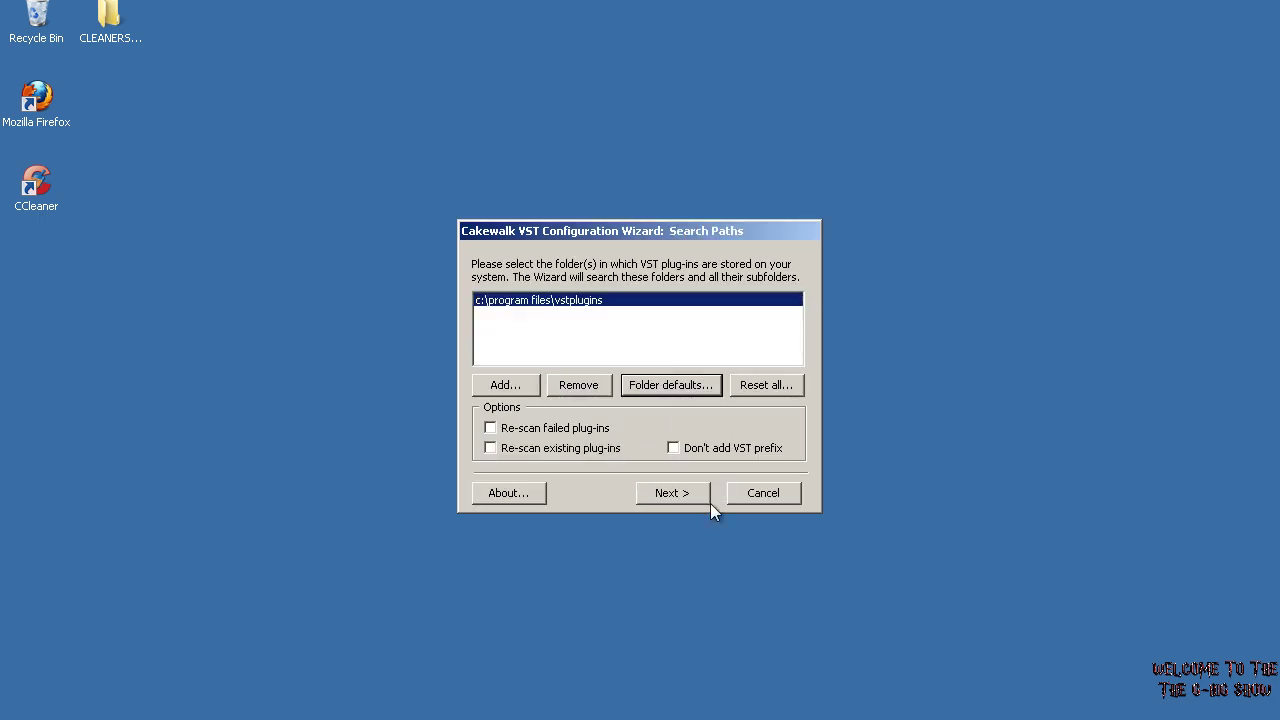
left_click(674, 493)
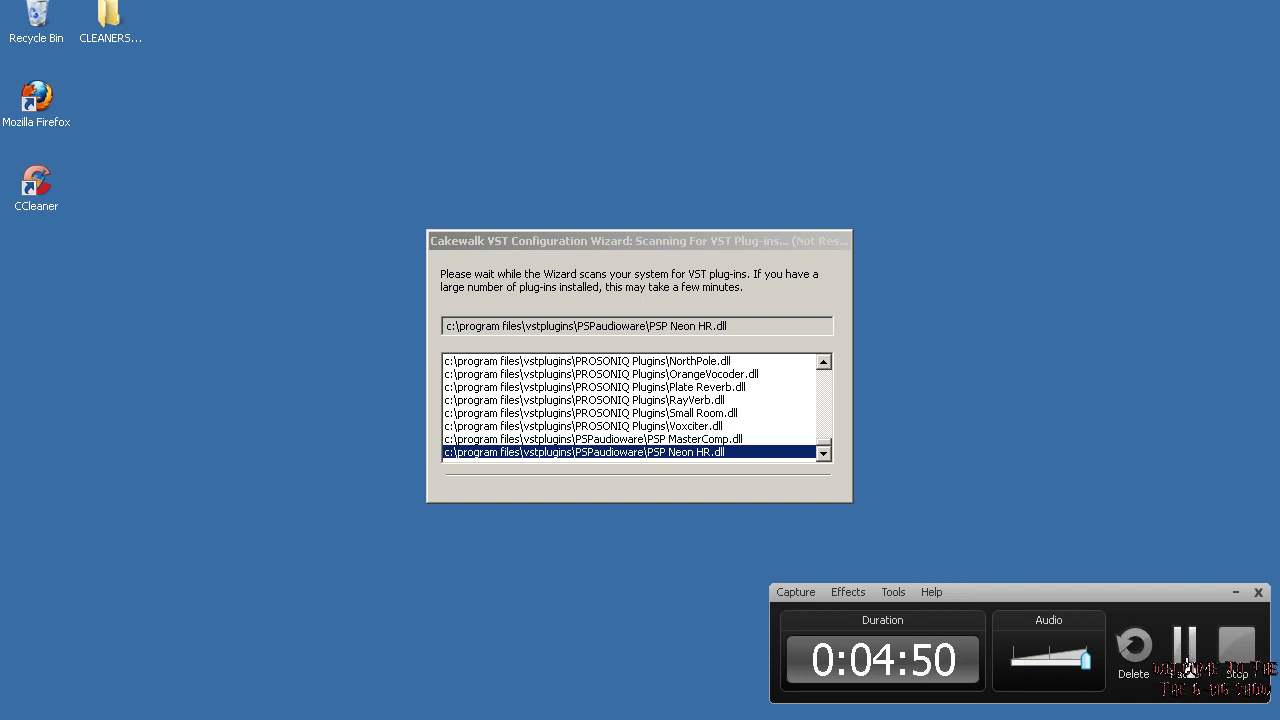
Force-close the unresponsive wizard, relaunch vstconfig.exe from the desktop and restart the scan.
left_click(1187, 666)
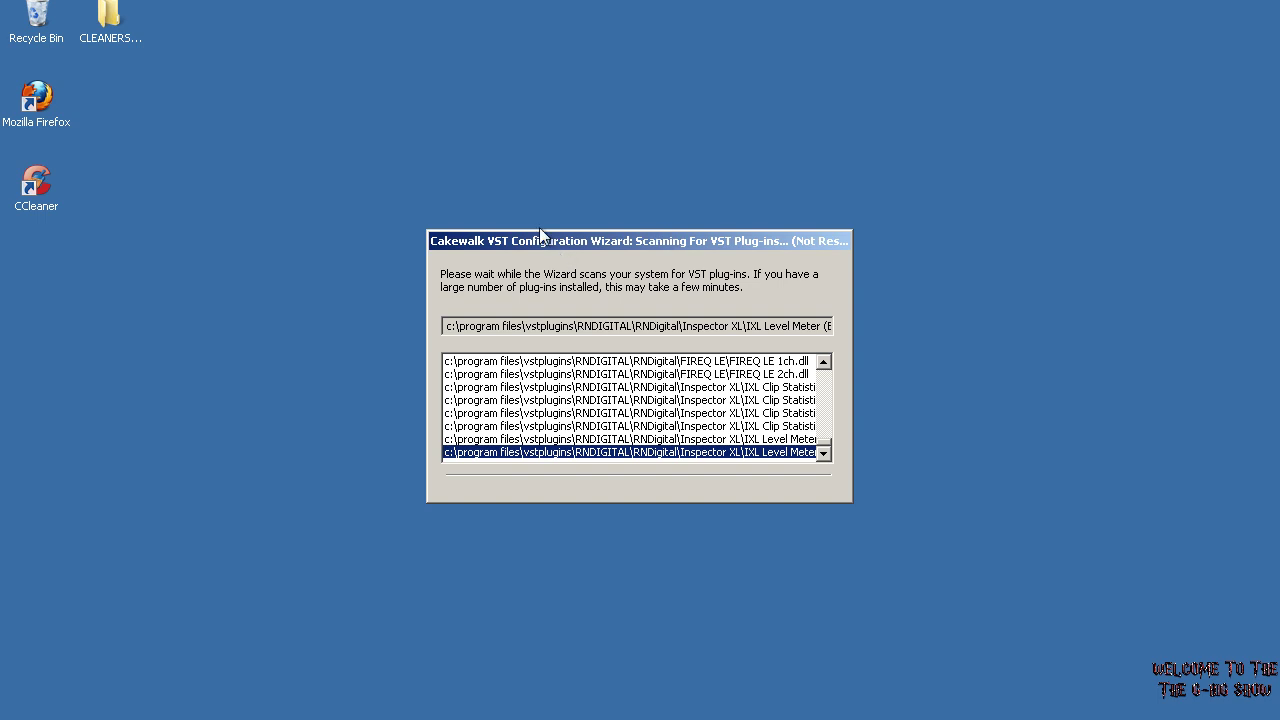
key("alt+F4")
left_click(540, 399)
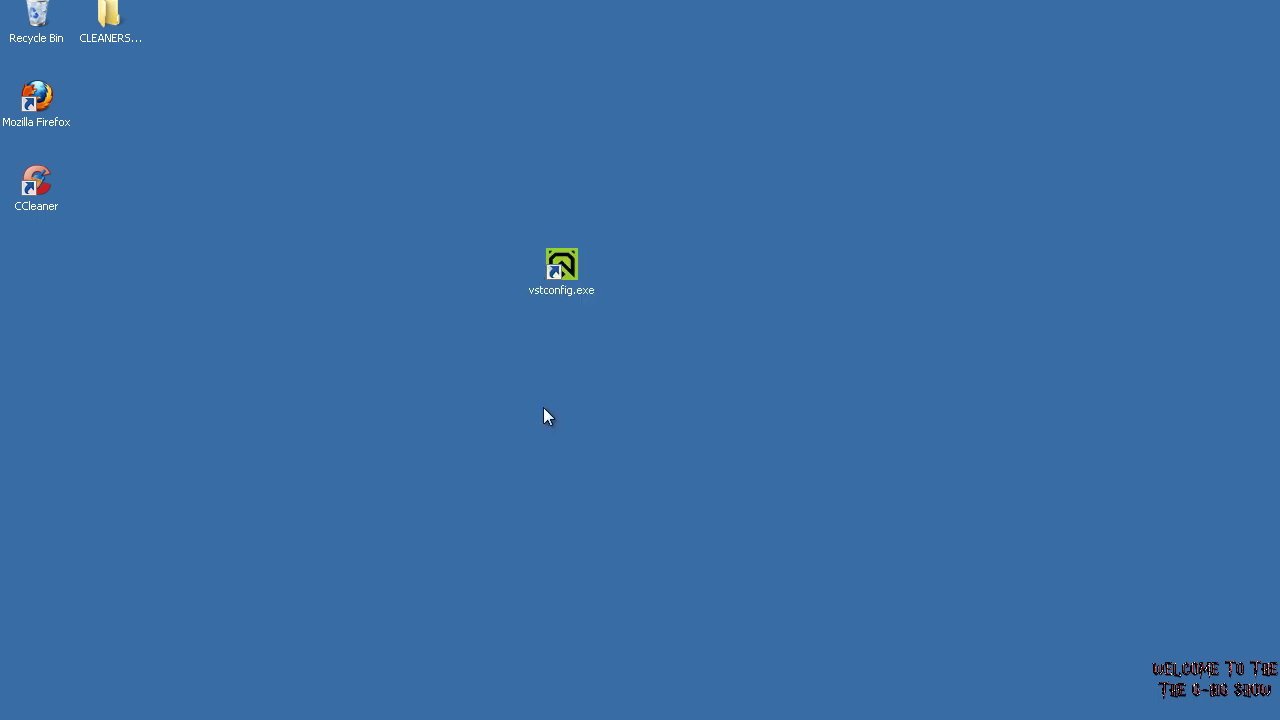
double_click(560, 264)
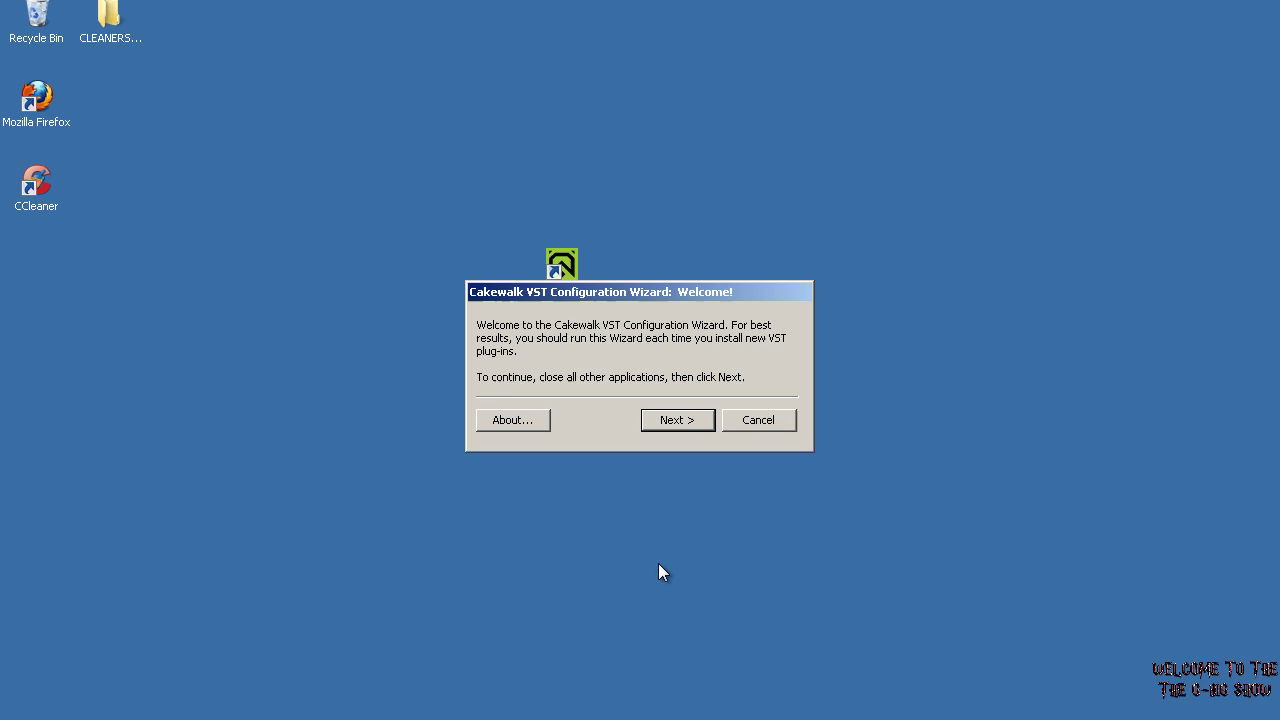
key("Return")
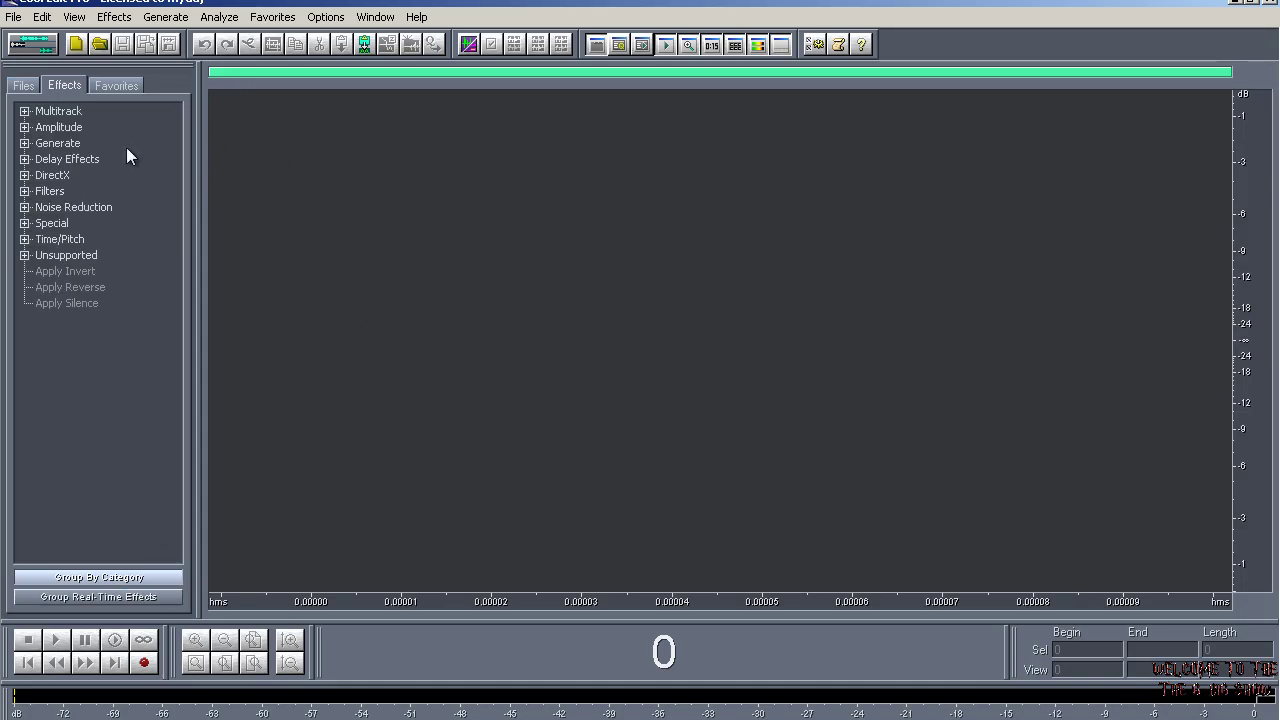
Expand DirectX in the effects tree, then browse the Effects > DirectX submenu.
left_click(24, 175)
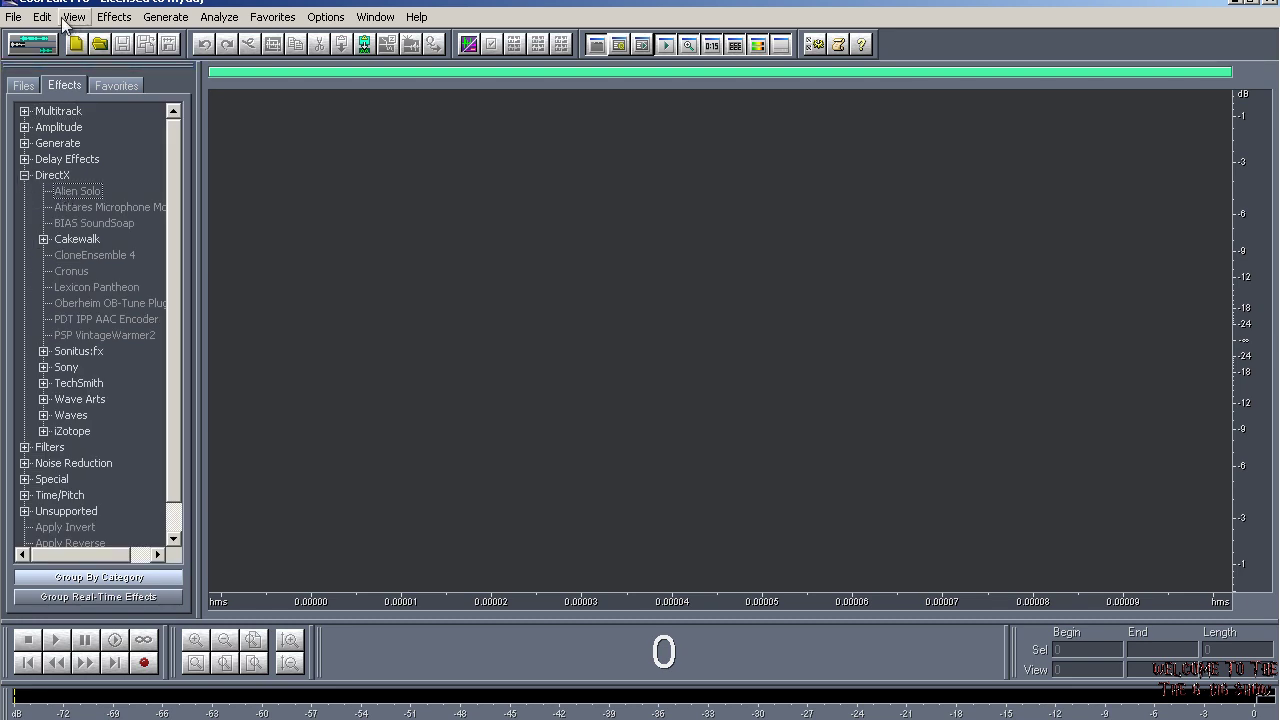
left_click(112, 17)
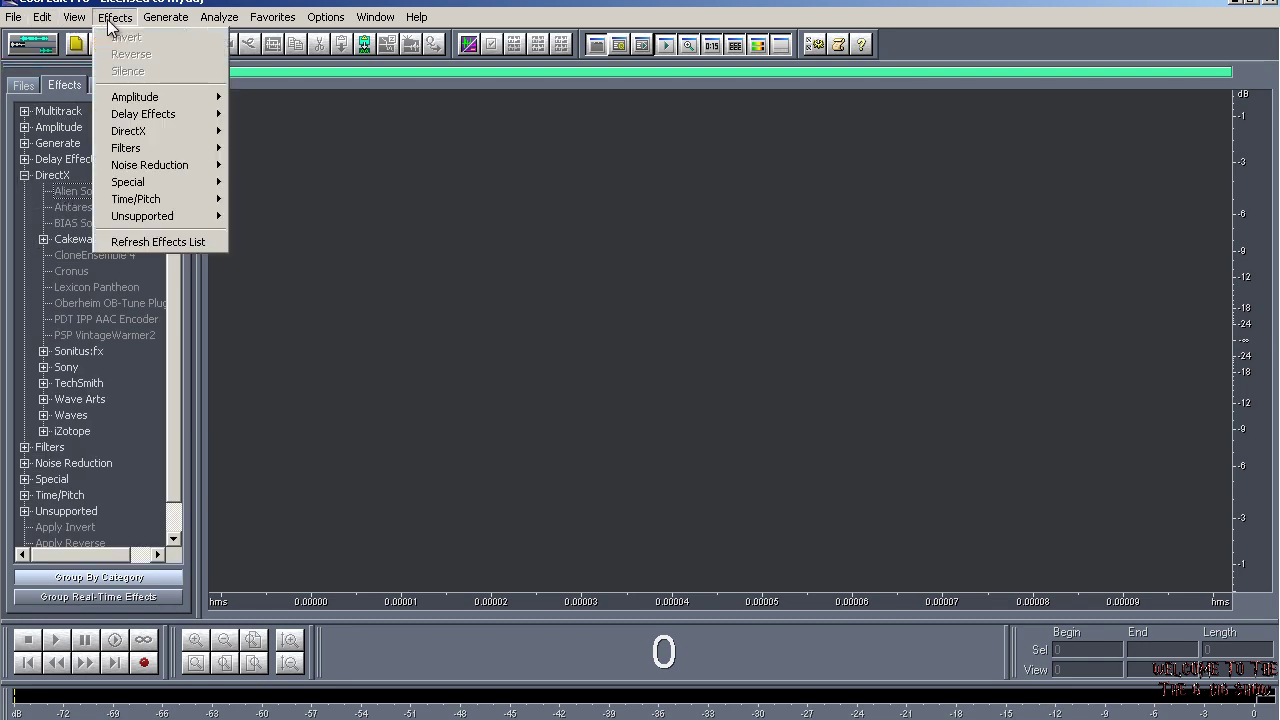
left_click(158, 242)
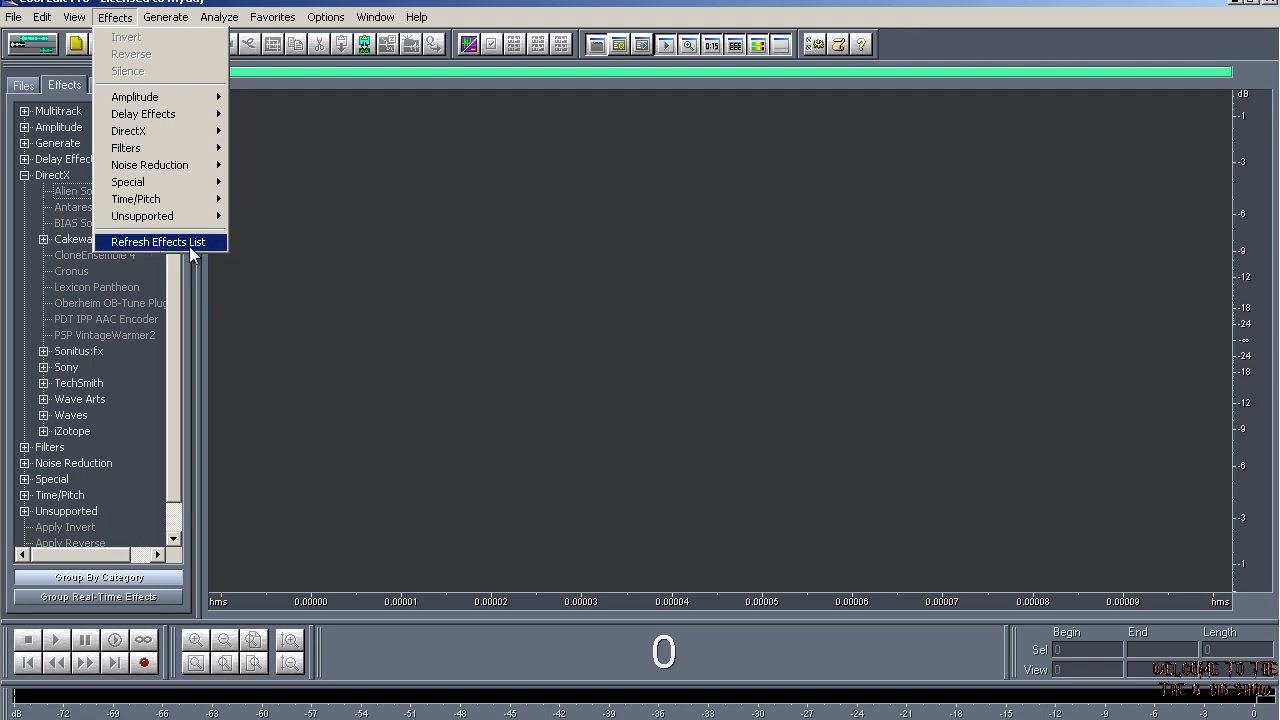
mouse_move(185, 135)
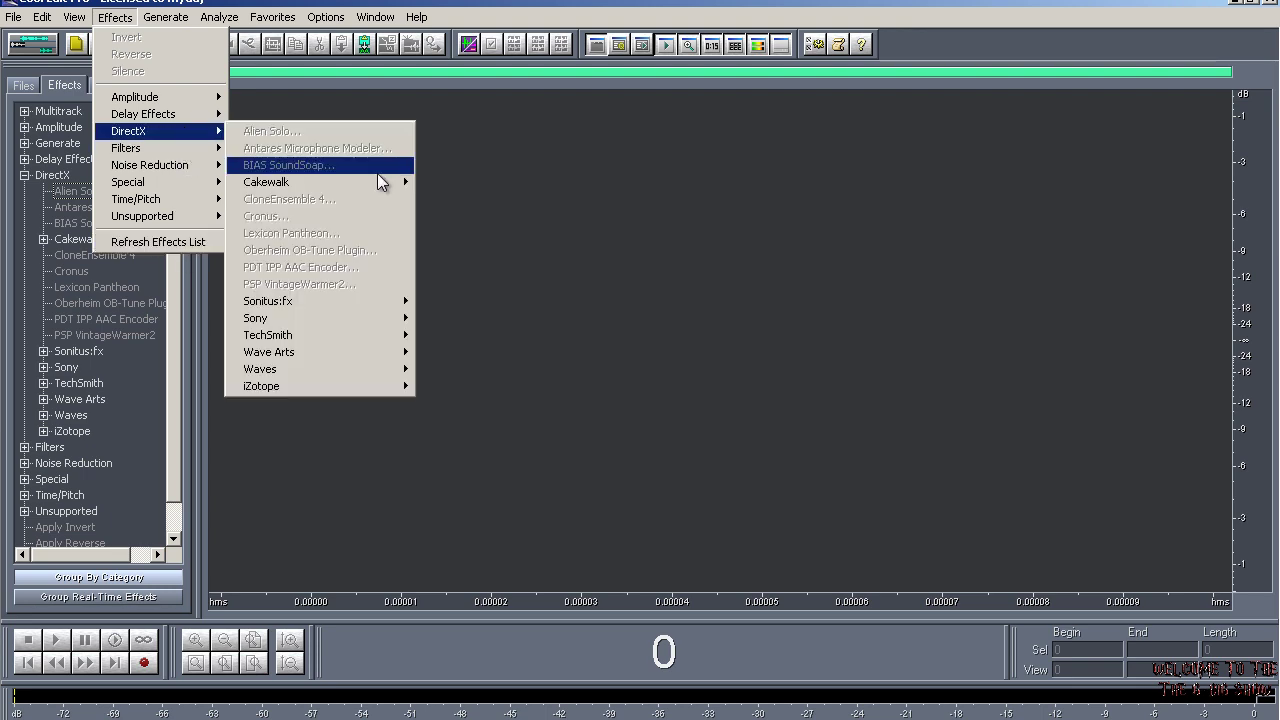
mouse_move(360, 183)
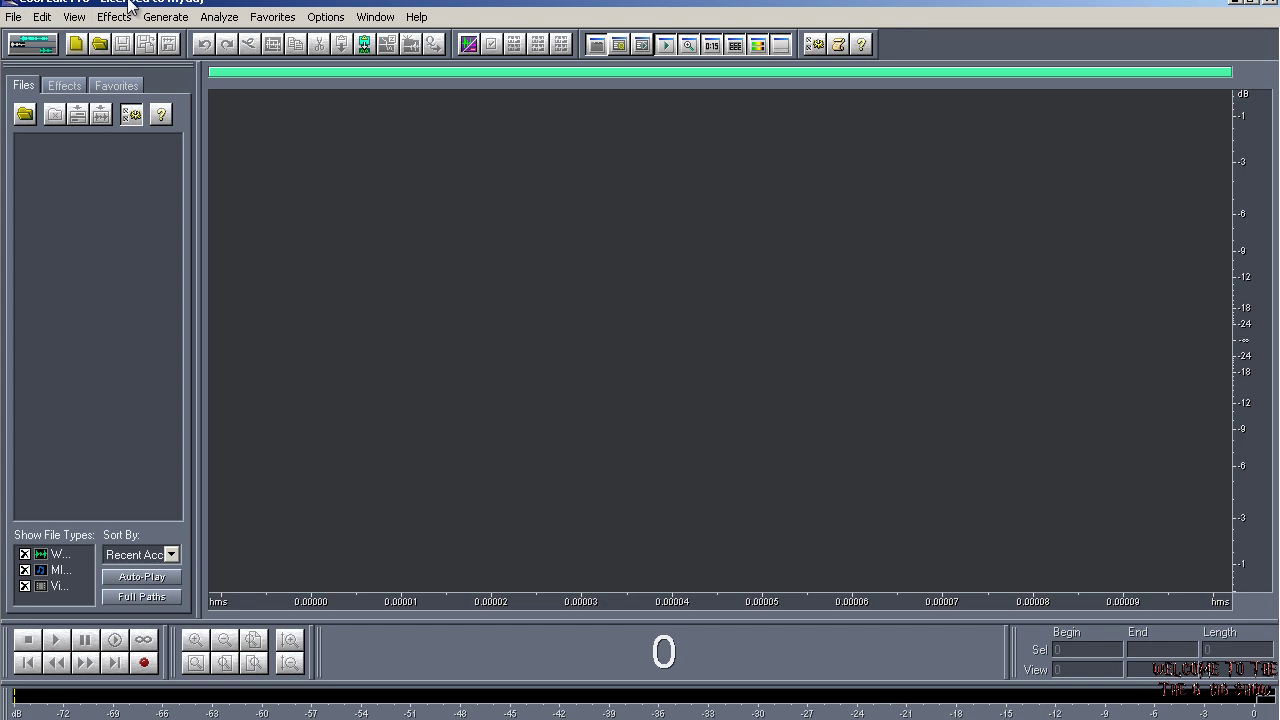
Maximize Cool Edit Pro and run Effects > Refresh Effects List, confirming the refresh.
double_click(130, 7)
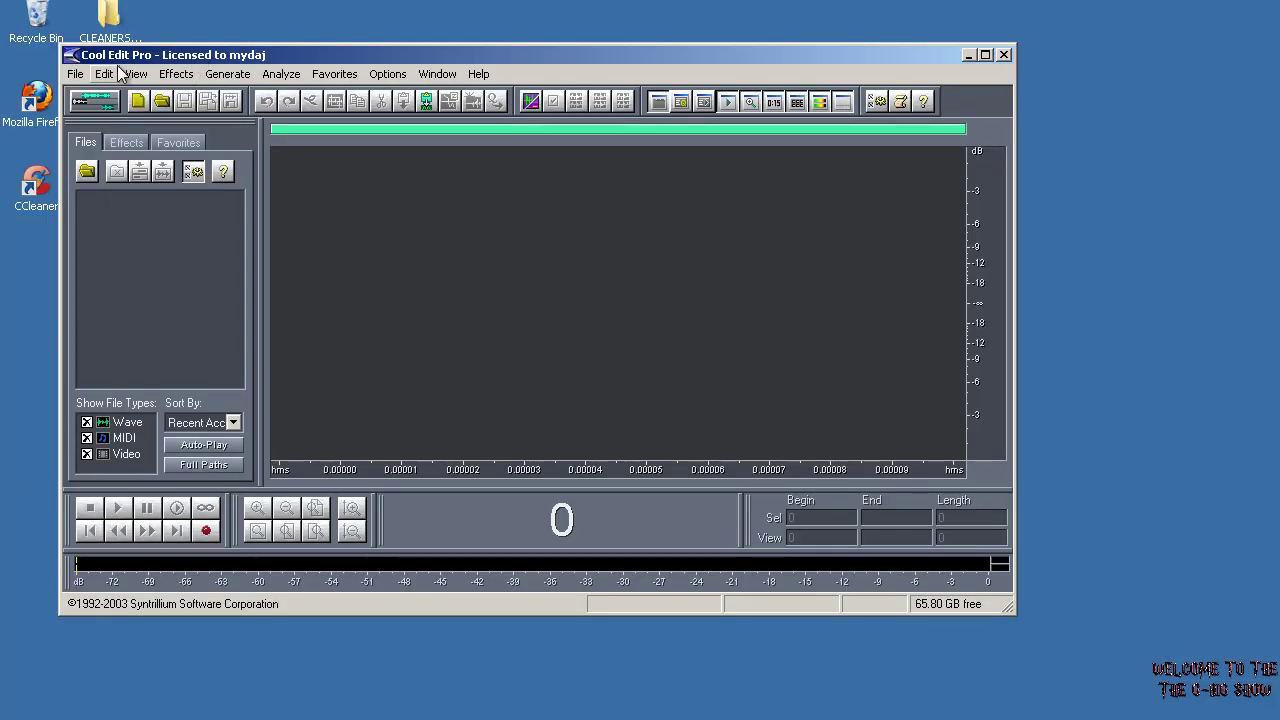
double_click(68, 50)
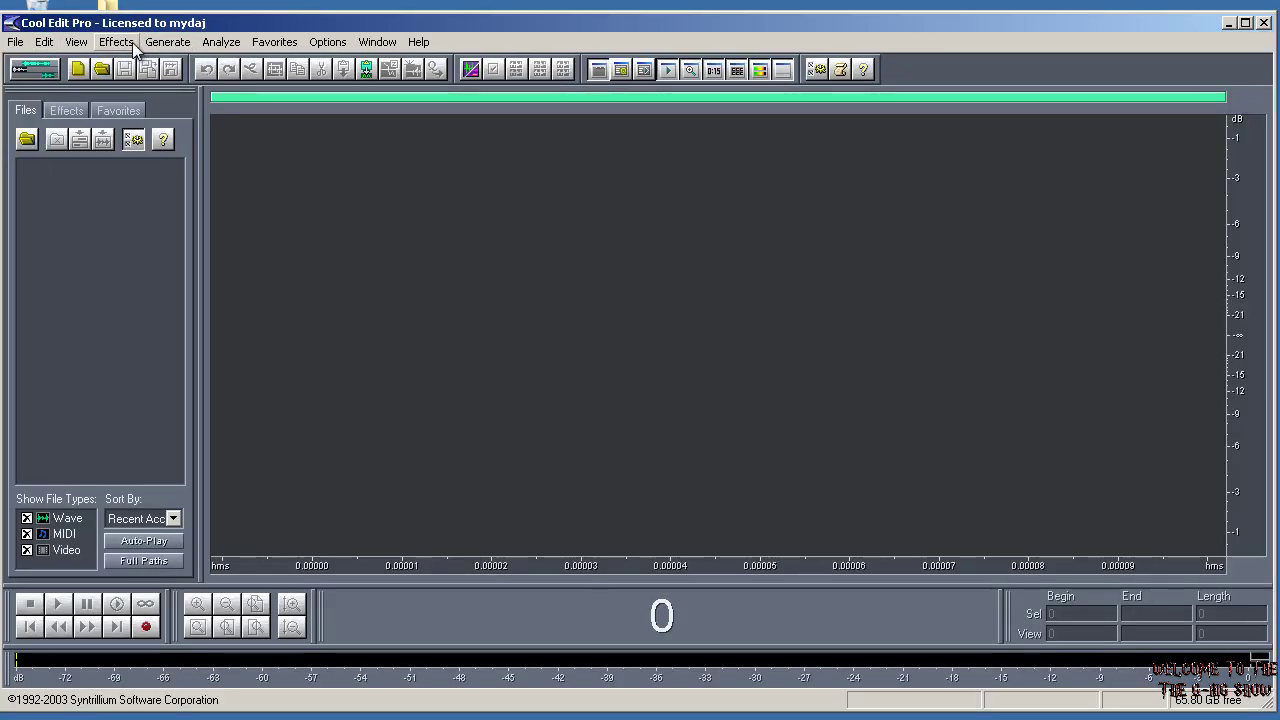
left_click(132, 42)
left_click(137, 267)
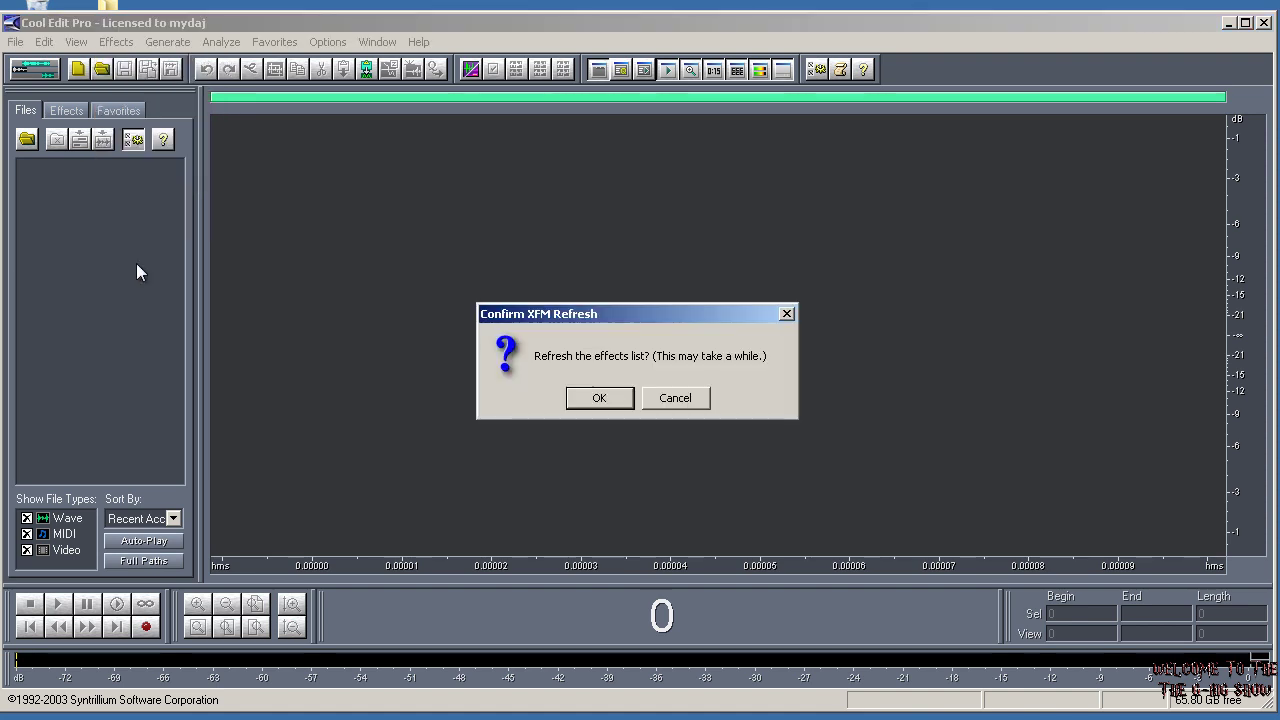
key("Return")
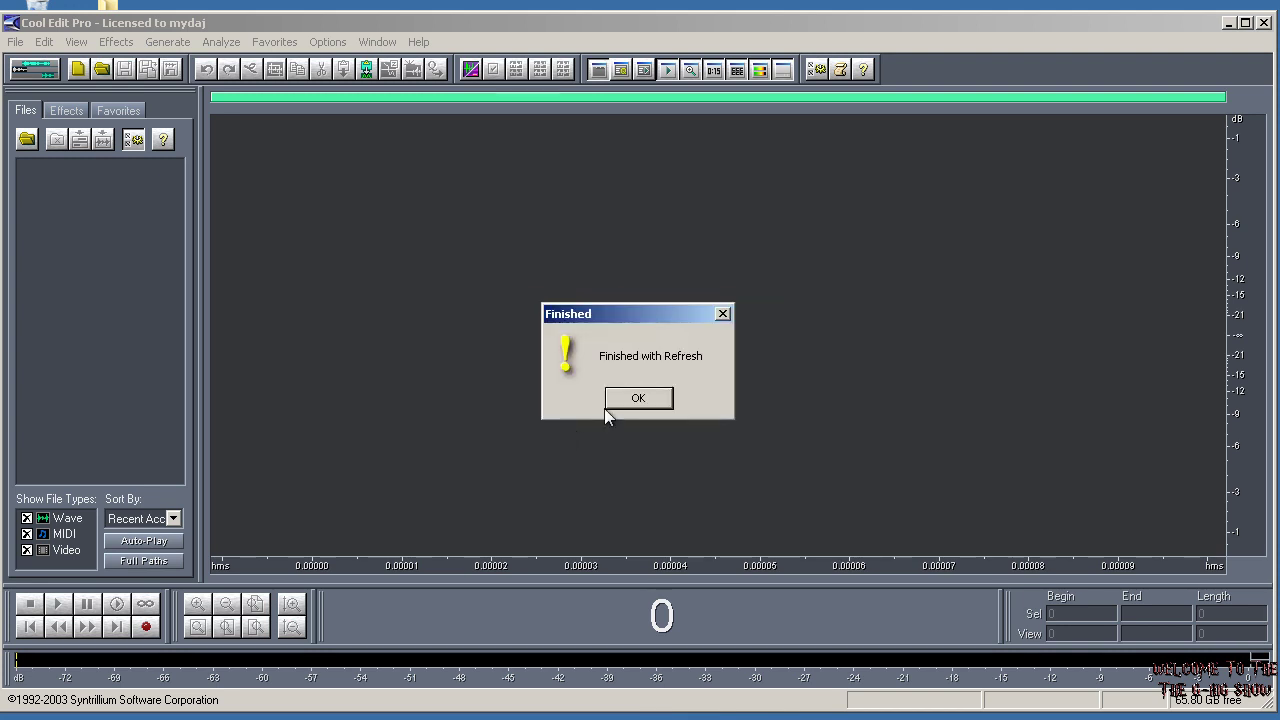
Dismiss the Finished with Refresh message and show the effects category tree.
left_click(614, 399)
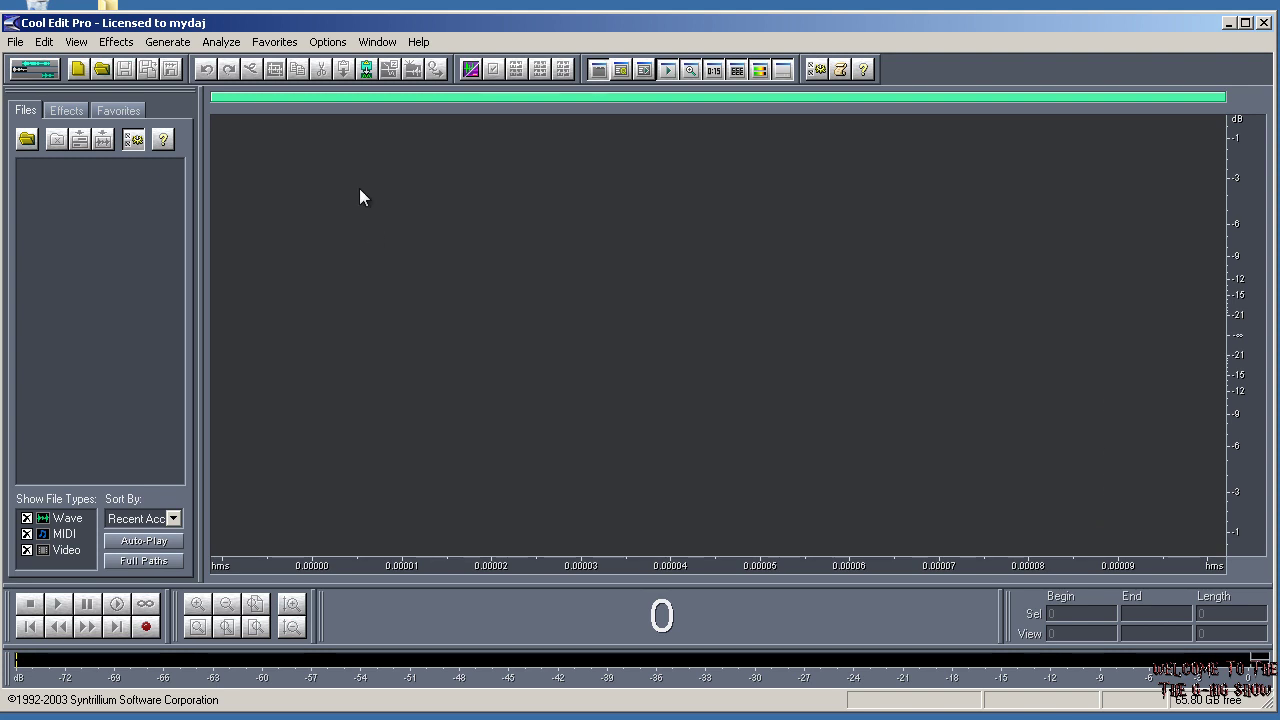
left_click(115, 42)
left_click(115, 42)
left_click(58, 110)
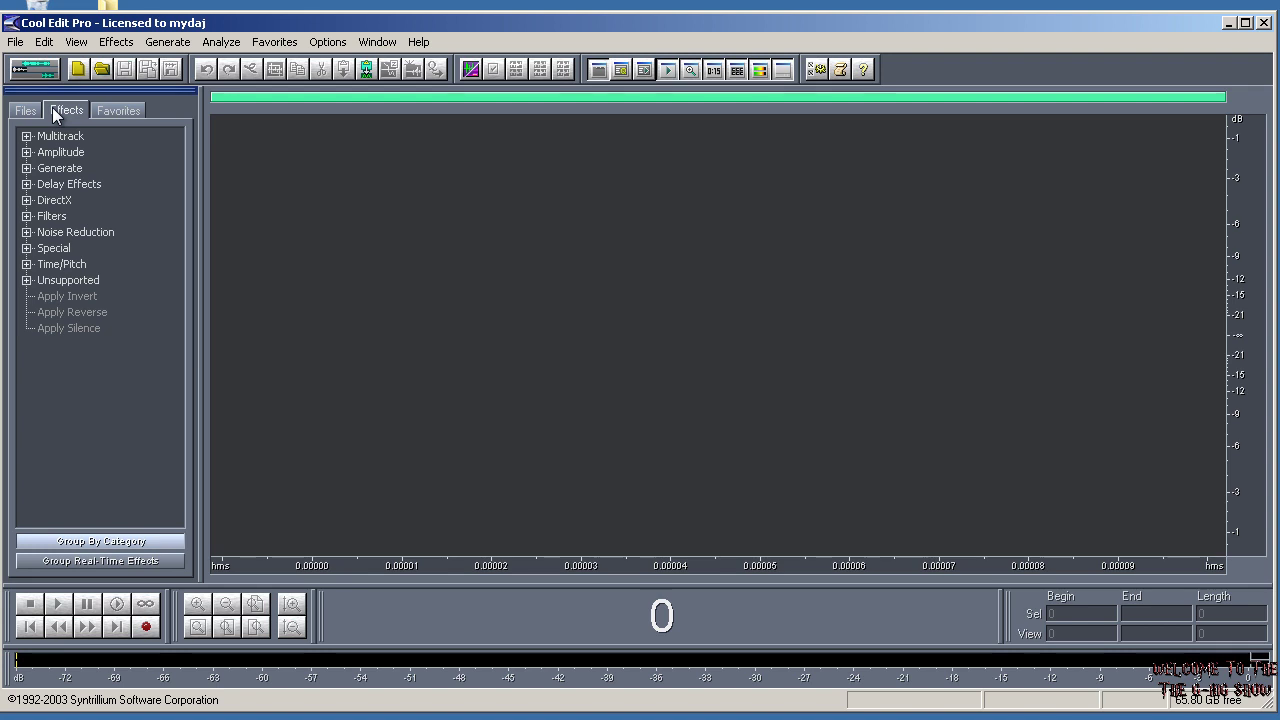
Expand DirectX and Sonitus:fx to check the refreshed plug-ins, then collapse them.
double_click(52, 200)
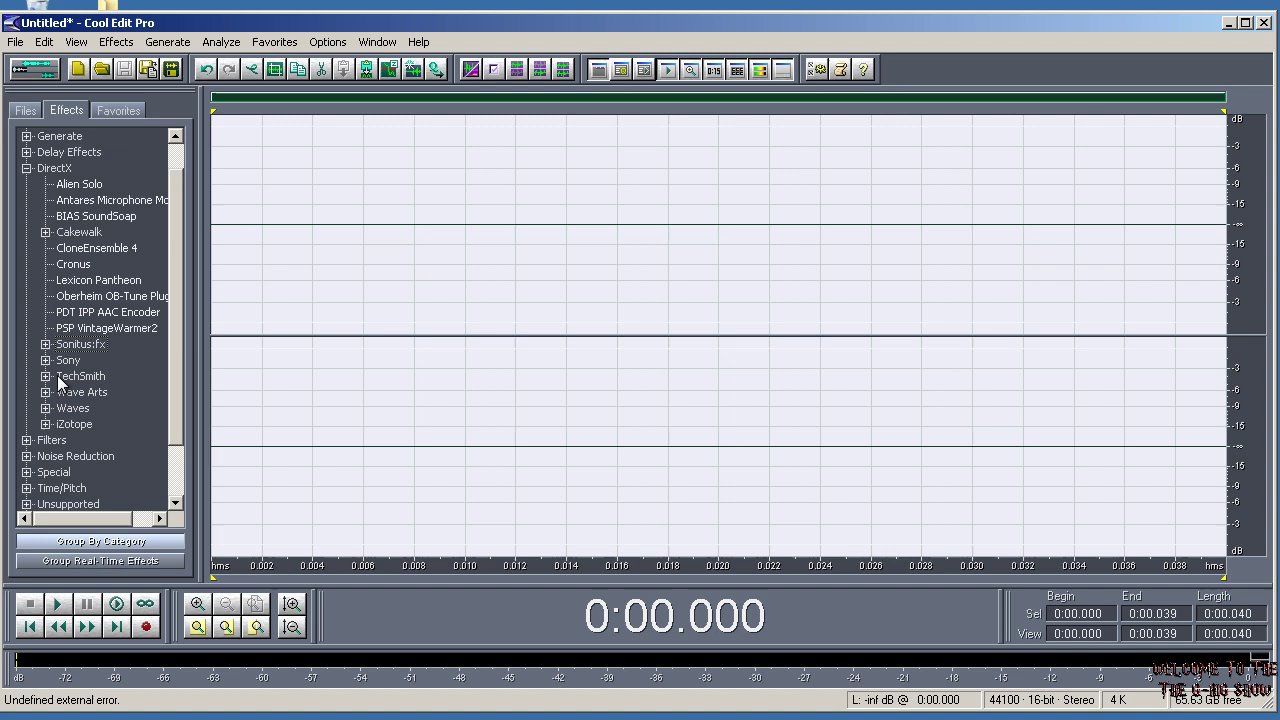
left_click(45, 344)
left_click(45, 312)
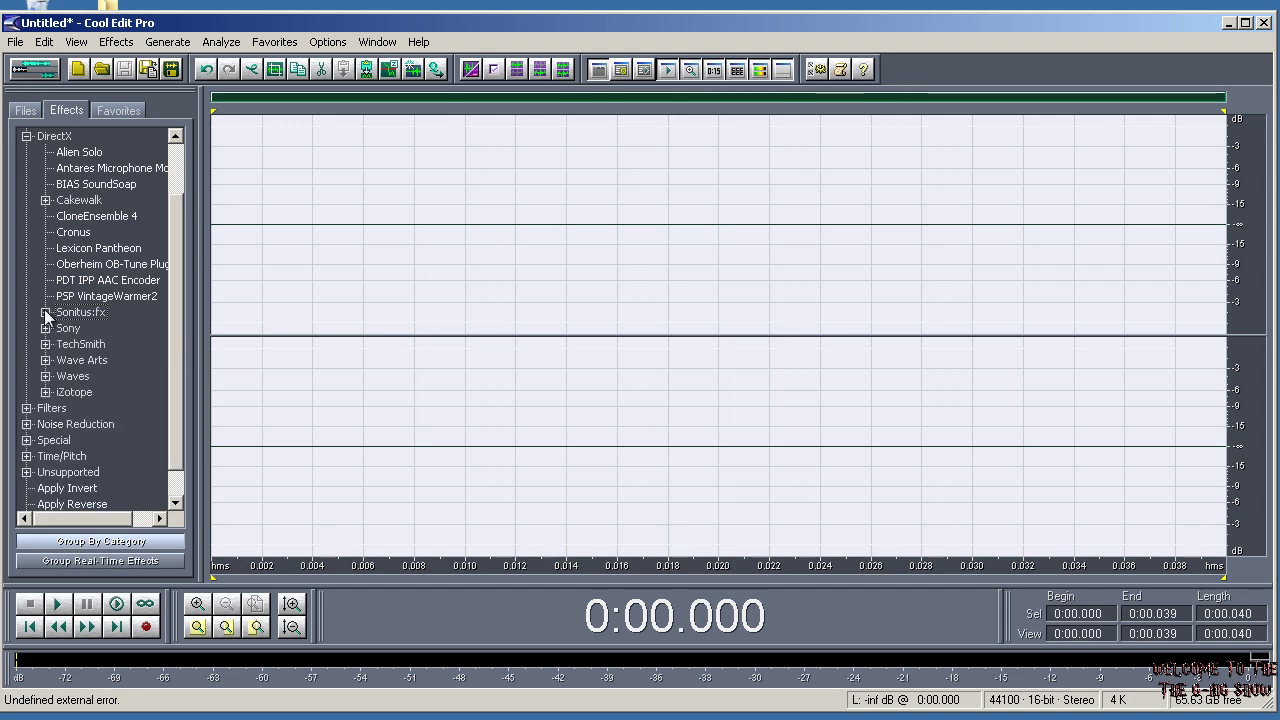
left_click(26, 137)
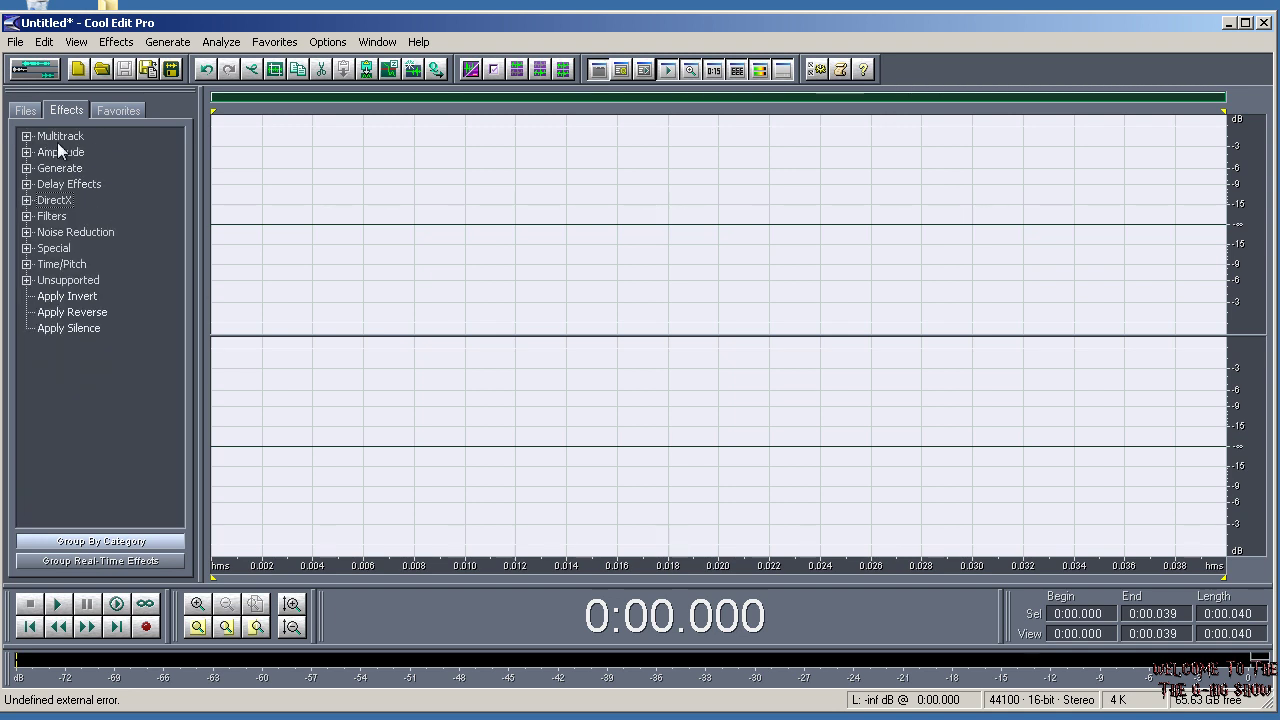
left_click(116, 41)
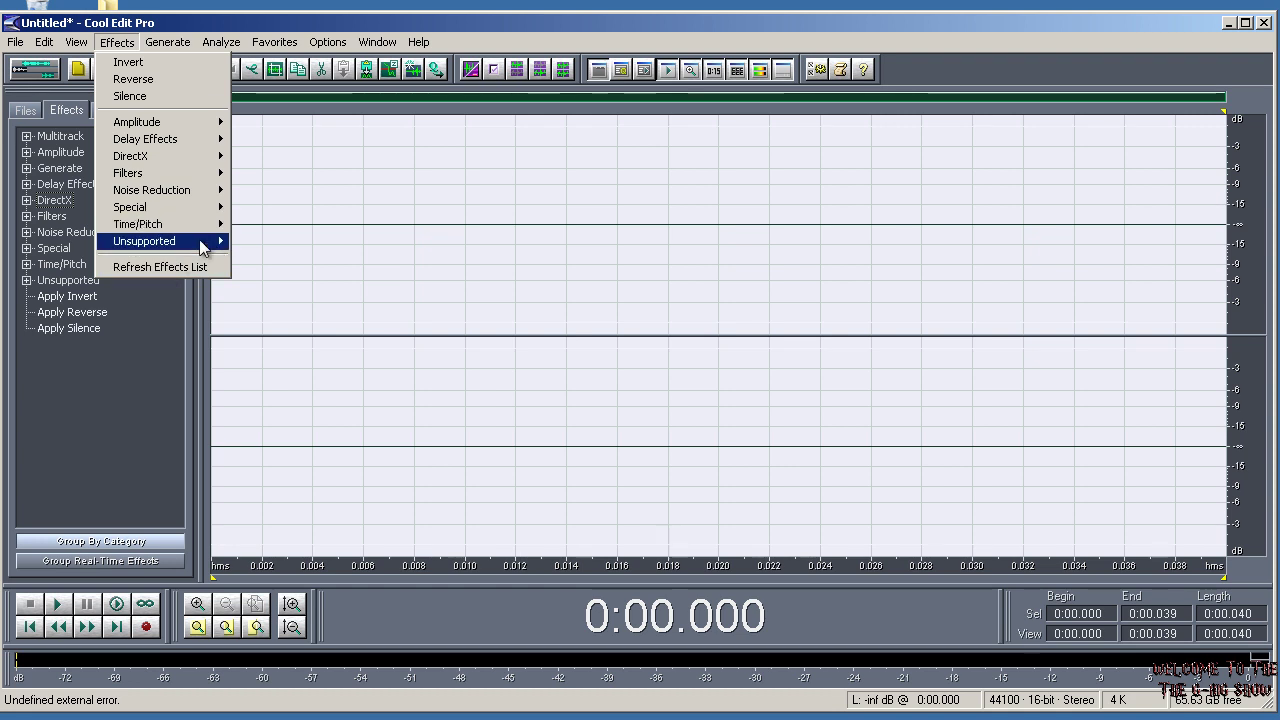